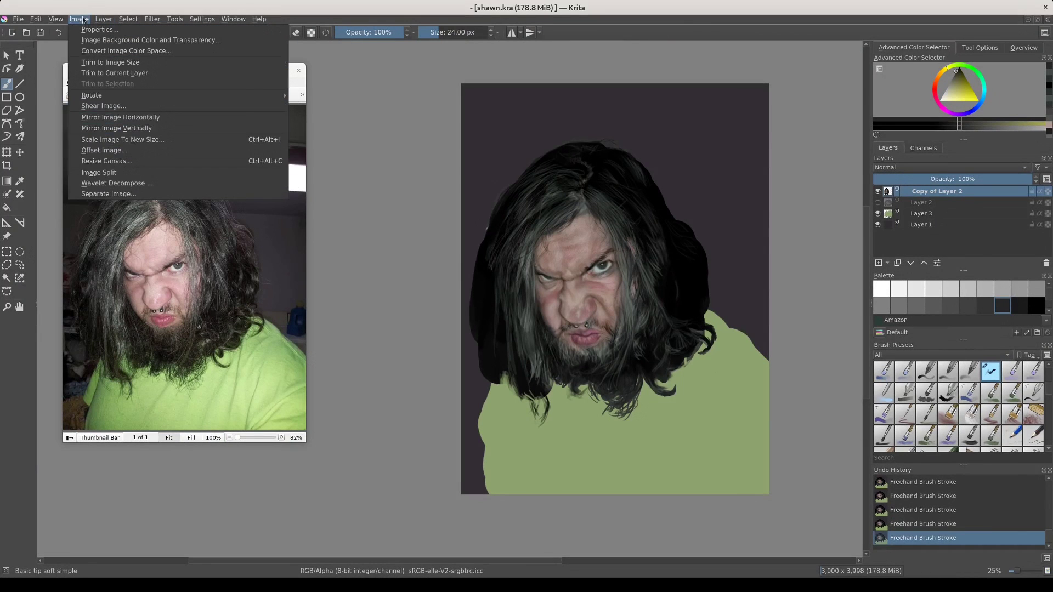
# Trim all layers to the canvas with Trim to Image Size, shrinking the file to 158.9 MiB.
pyautogui.click(115, 64)
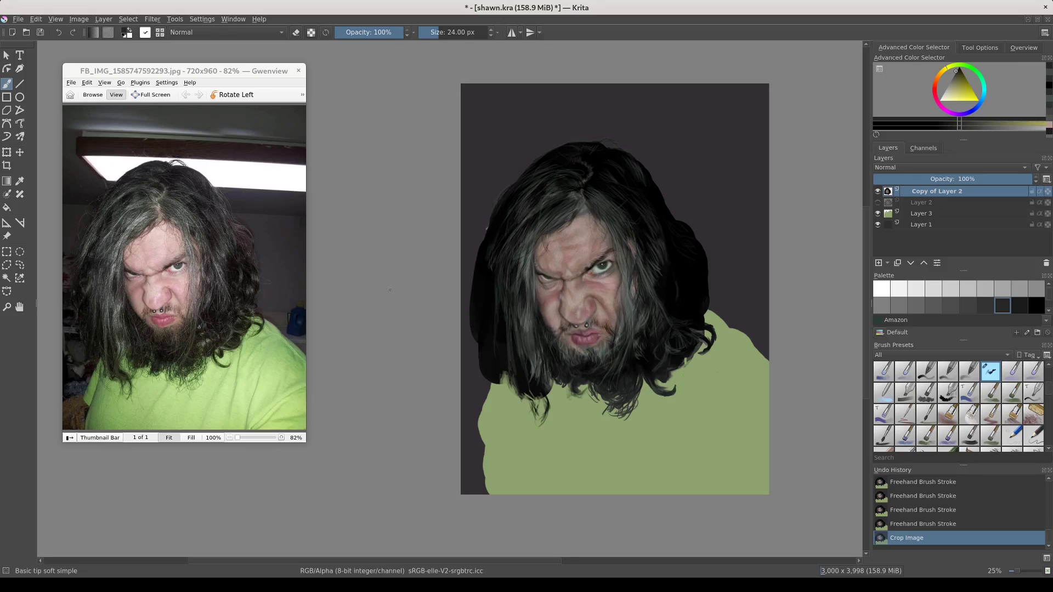
# Pick muted reddish and lighter skin tones and dab several small strokes on the face.
pyautogui.keyDown('ctrl'); pyautogui.click(568, 335); pyautogui.keyUp('ctrl')
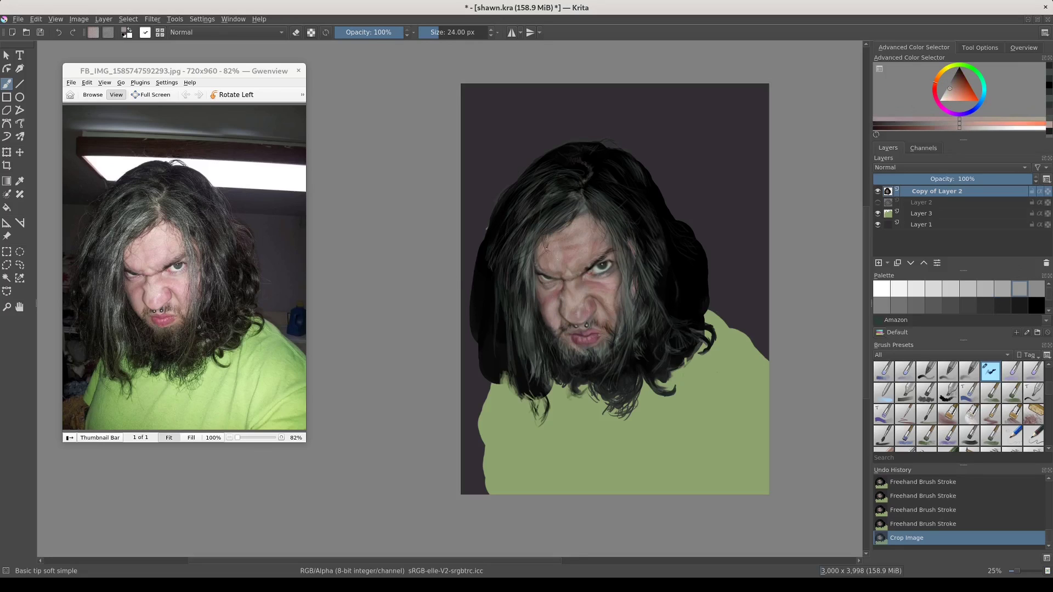
pyautogui.keyDown('ctrl'); pyautogui.click(567, 267); pyautogui.keyUp('ctrl')
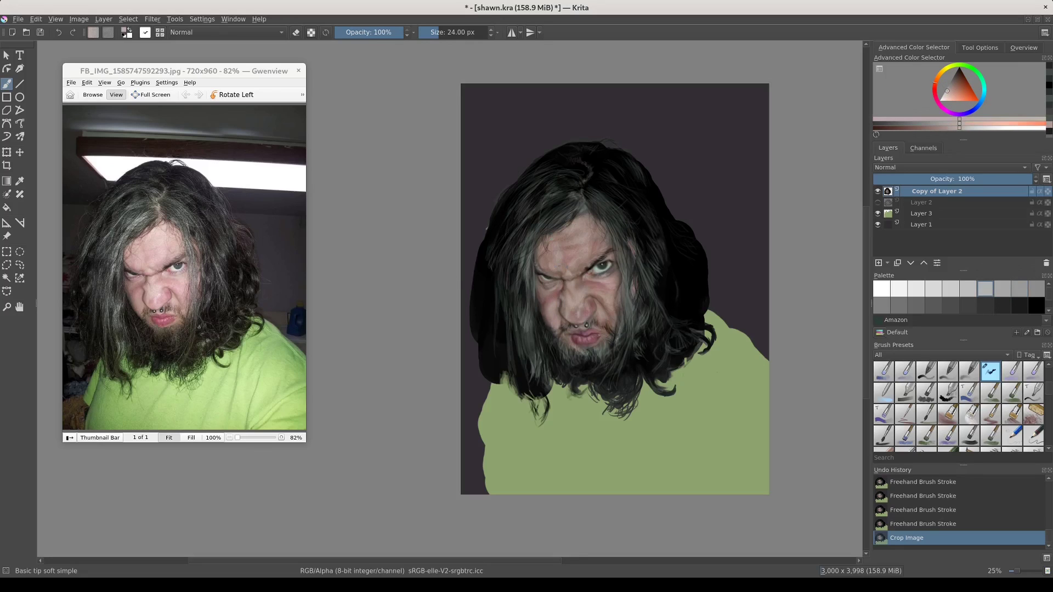
pyautogui.click(567, 267)
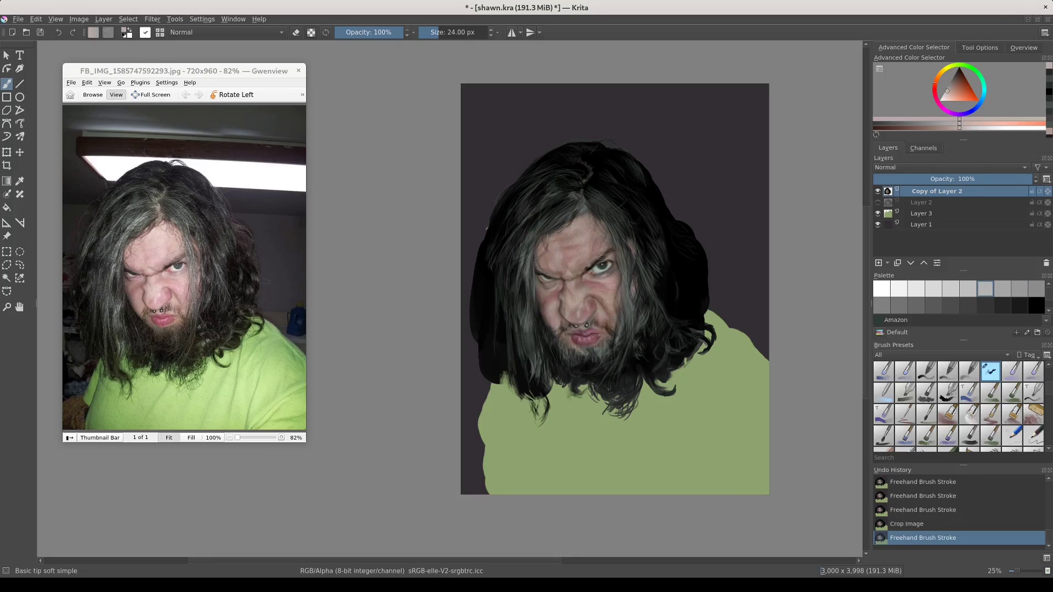
pyautogui.click(559, 256)
pyautogui.click(559, 255)
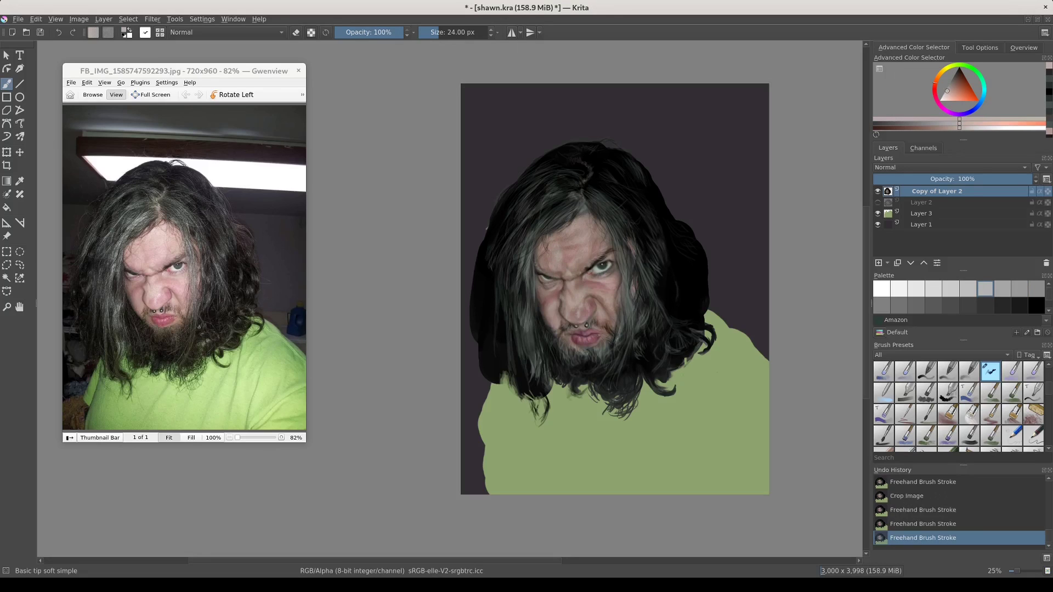
pyautogui.click(558, 255)
# Sample pinkish skin tones from the face and paint faint strokes near the eye and mouth.
pyautogui.keyDown('ctrl'); pyautogui.click(616, 285); pyautogui.keyUp('ctrl')
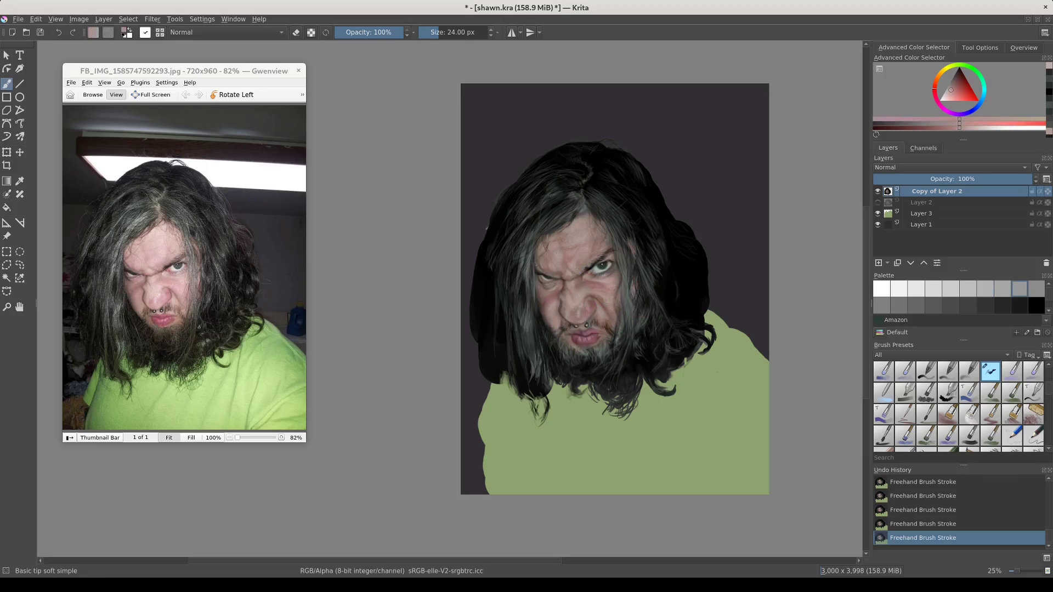
pyautogui.moveTo(581, 269); pyautogui.dragTo(586, 266)
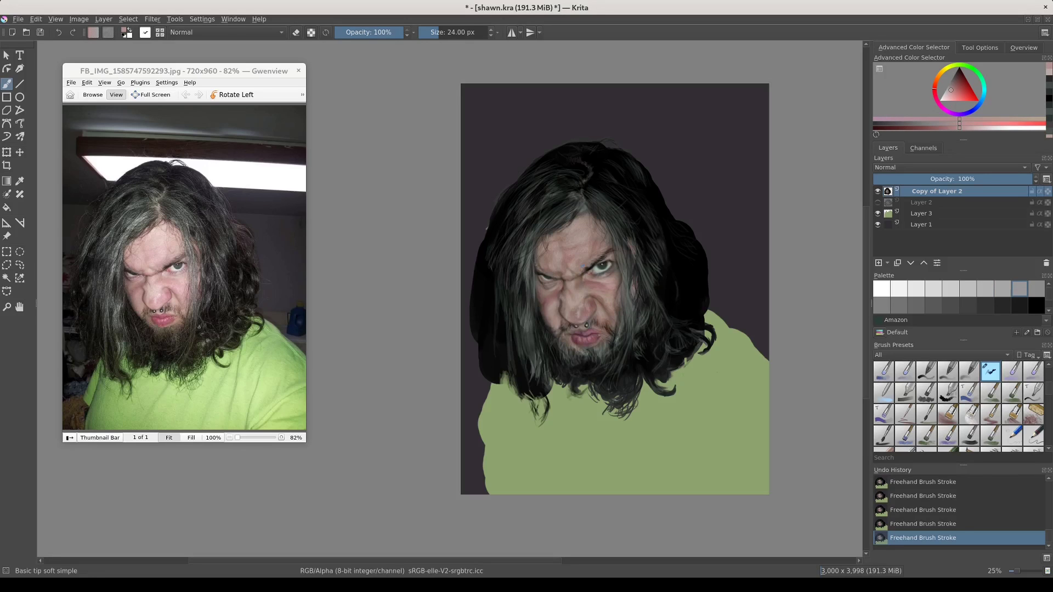
pyautogui.keyDown('ctrl'); pyautogui.click(555, 308); pyautogui.keyUp('ctrl')
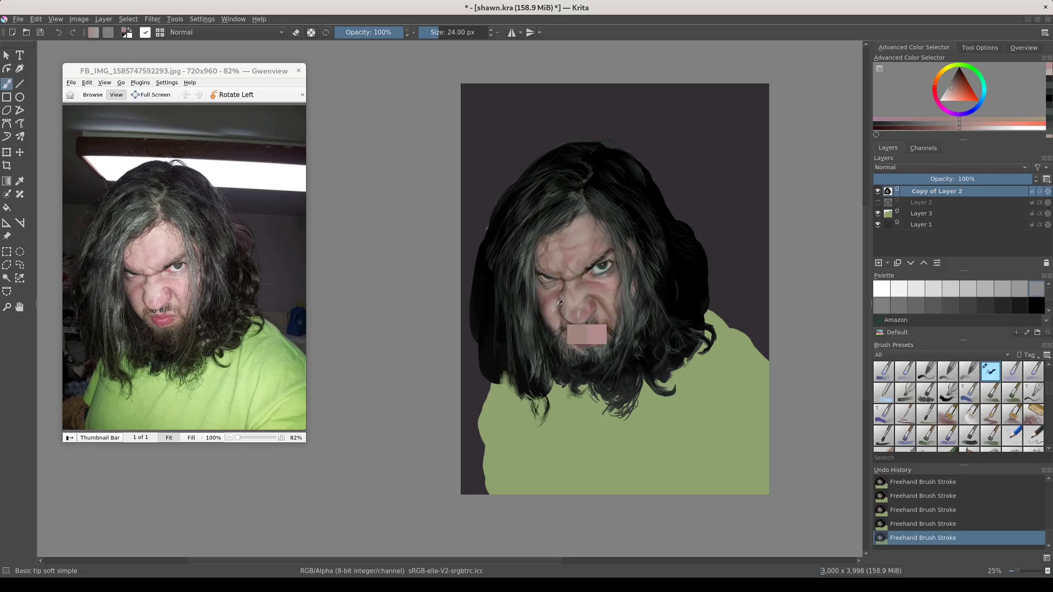
pyautogui.moveTo(557, 305); pyautogui.dragTo(580, 309)
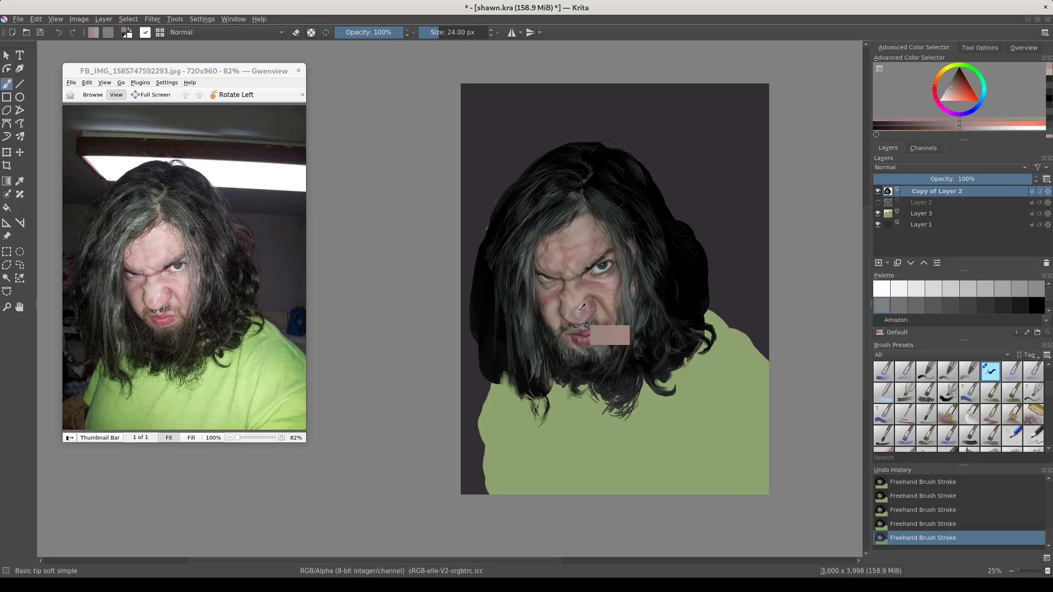
pyautogui.moveTo(580, 309); pyautogui.dragTo(581, 308)
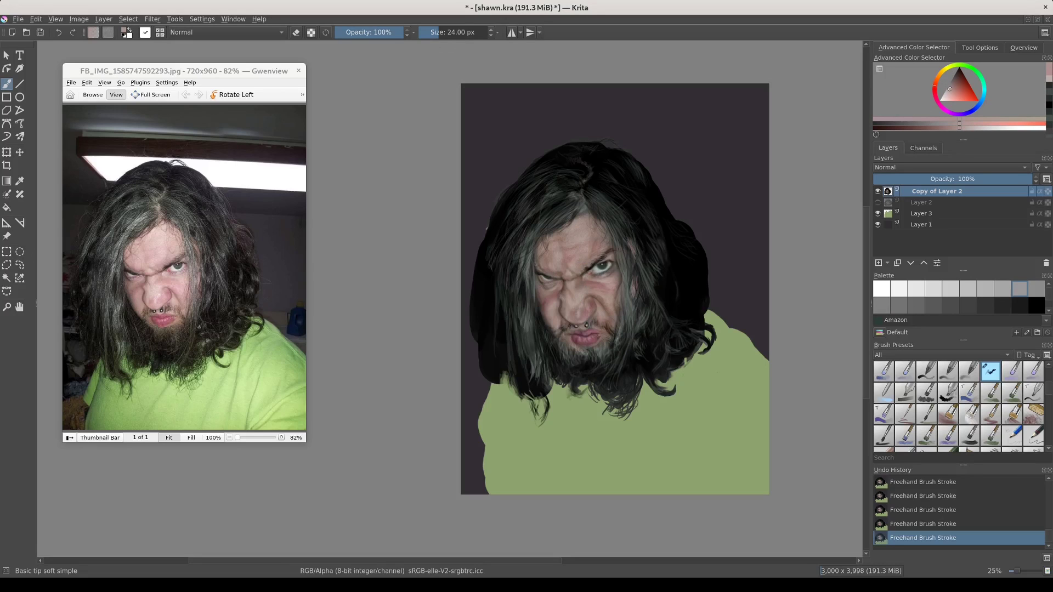
pyautogui.keyDown('ctrl'); pyautogui.click(583, 271); pyautogui.keyUp('ctrl')
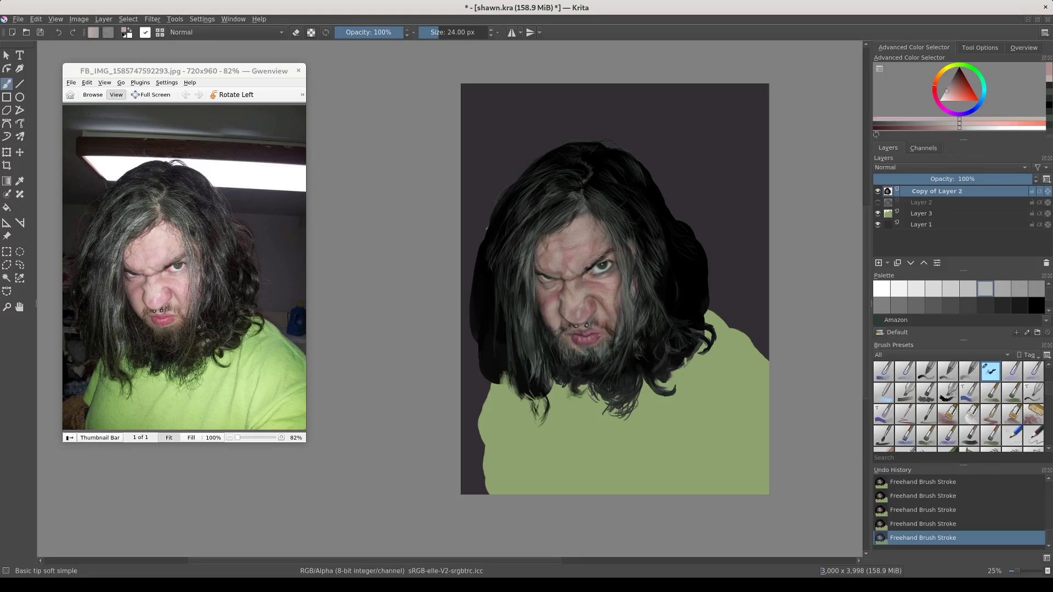
# Dab a small stroke of the picked skin colour onto the face.
pyautogui.click(581, 265)
# Zoom in on the face and switch the painting colour to black.
pyautogui.scroll(2, 603, 283)
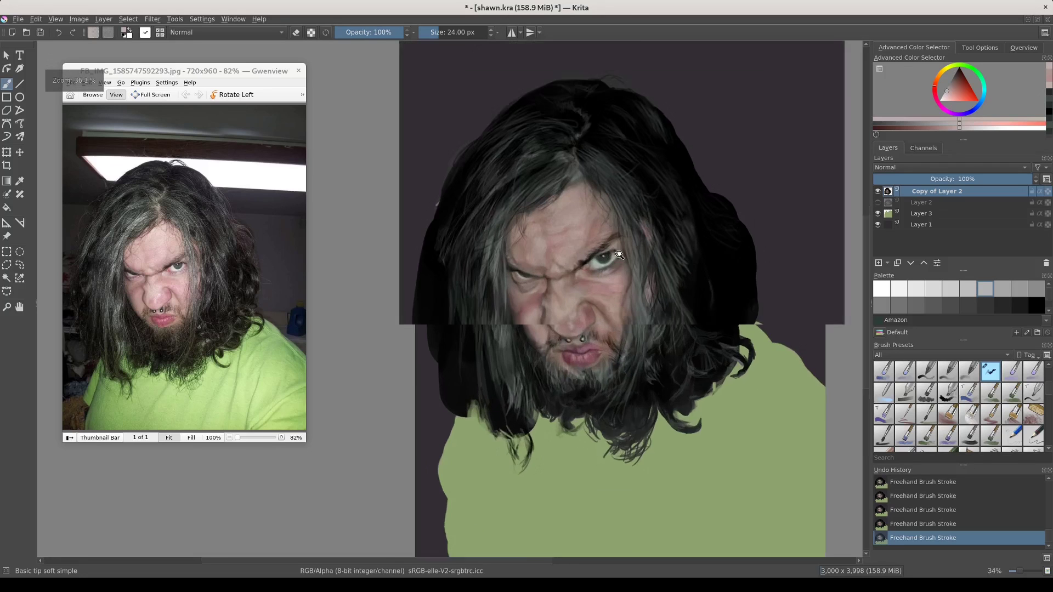
pyautogui.scroll(2, 603, 283)
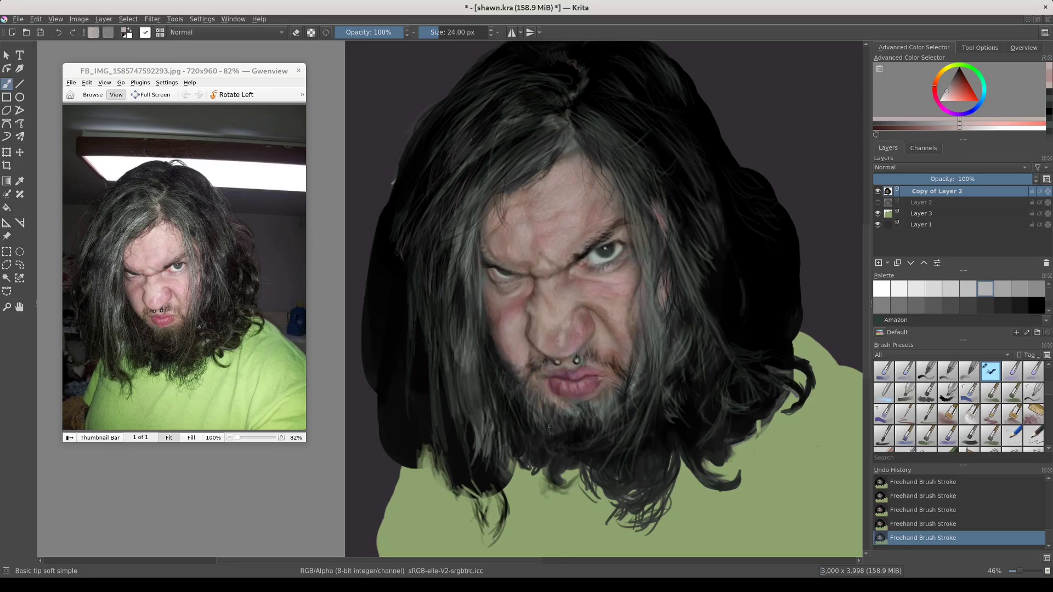
pyautogui.press('d')
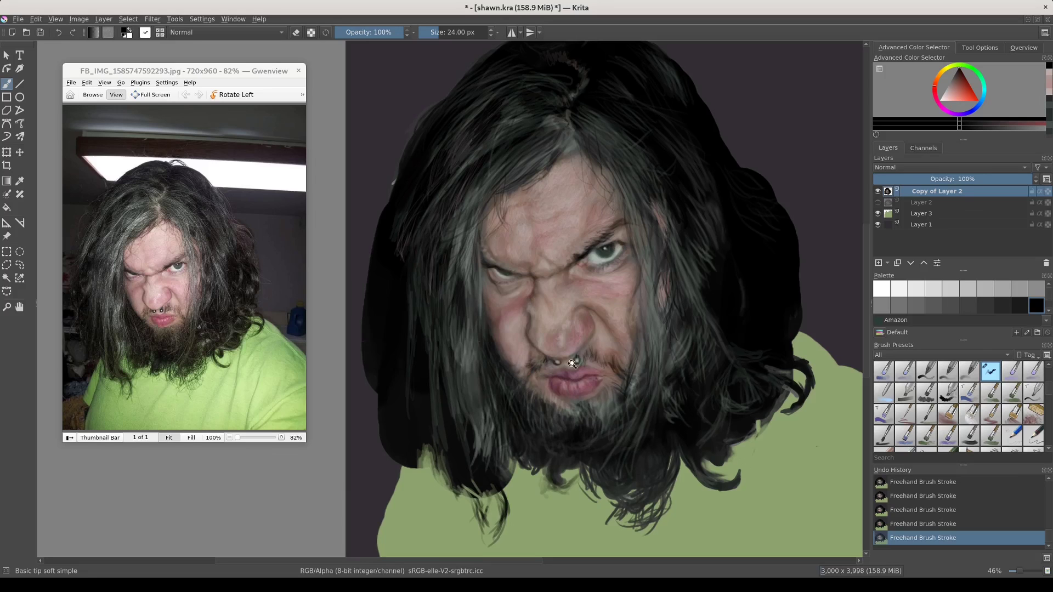
# Sample chin, orange, green and near-black tones for small touch-ups around the beard and chin.
pyautogui.scroll(-2, 549, 430)
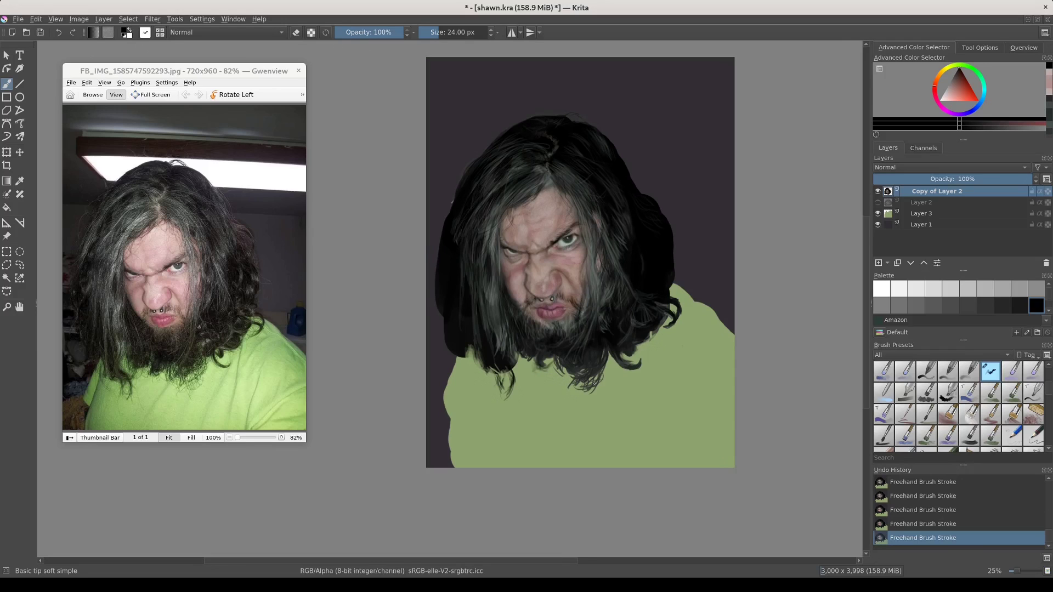
pyautogui.keyDown('ctrl'); pyautogui.click(559, 328); pyautogui.keyUp('ctrl')
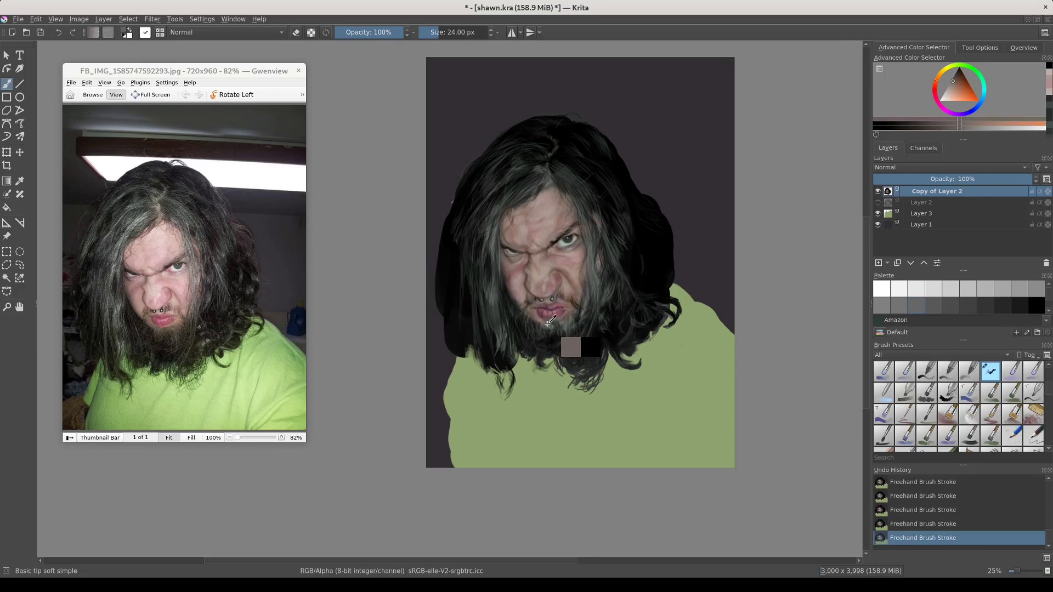
pyautogui.keyDown('ctrl'); pyautogui.click(551, 321); pyautogui.keyUp('ctrl')
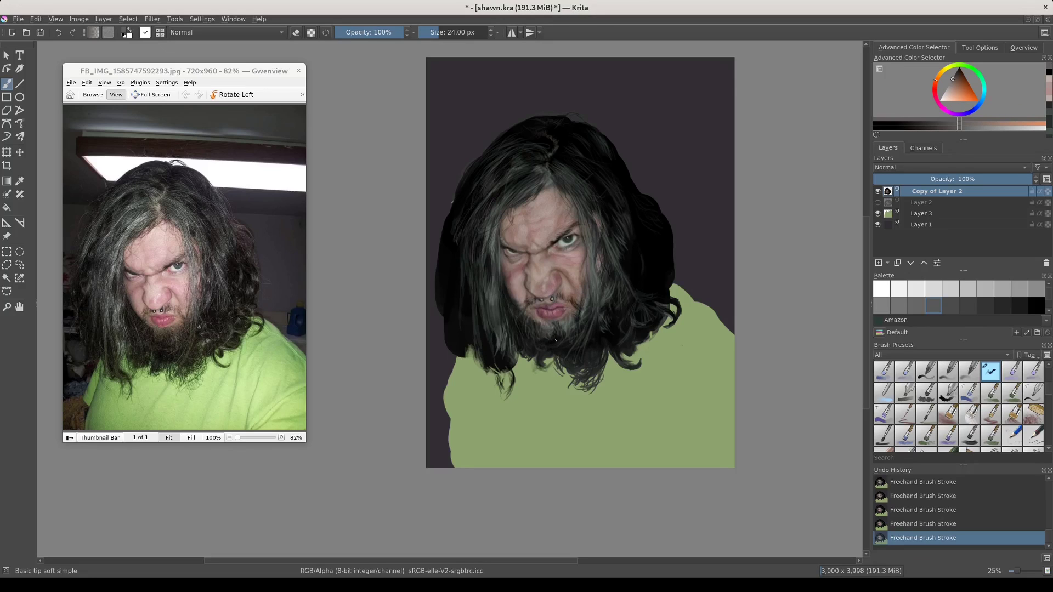
pyautogui.keyDown('ctrl'); pyautogui.click(556, 340); pyautogui.keyUp('ctrl')
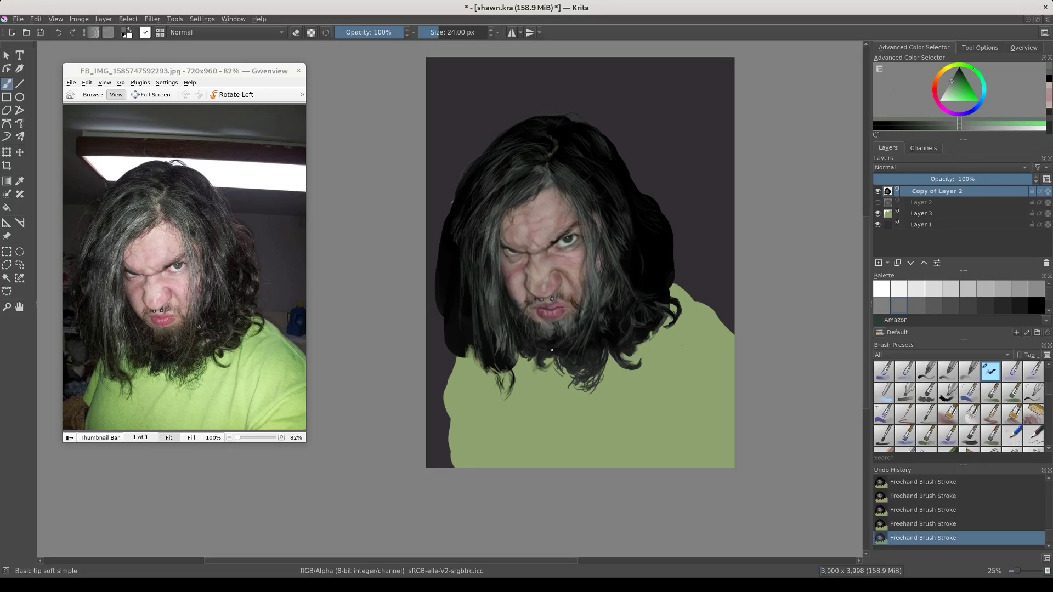
pyautogui.keyDown('ctrl'); pyautogui.click(547, 340); pyautogui.keyUp('ctrl')
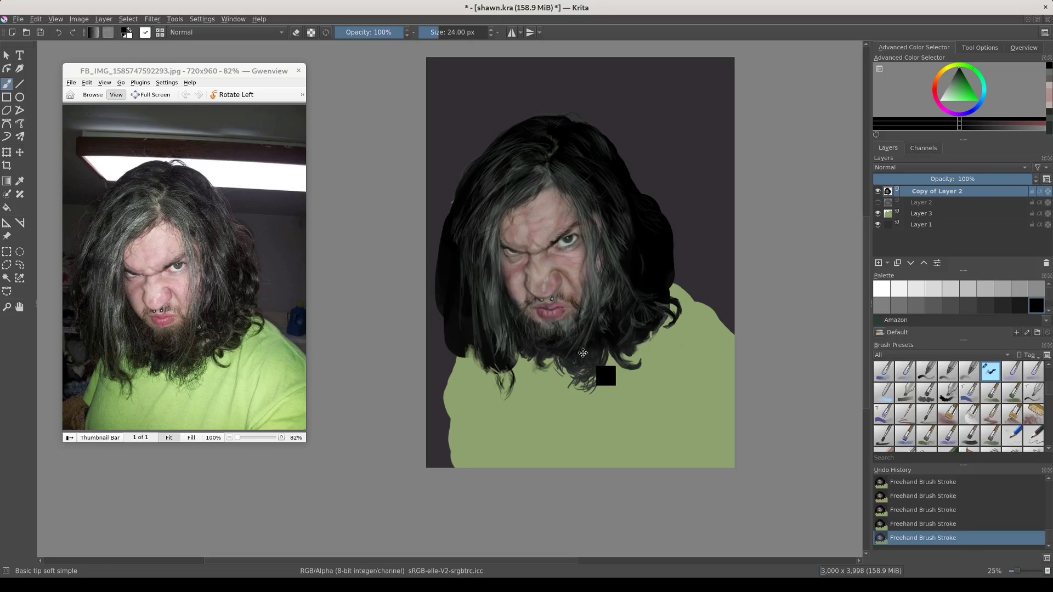
pyautogui.hotkey('ctrl', 't')
# Push the lips and the area below them upward with a Liquify transform and commit it.
pyautogui.click(981, 47)
pyautogui.click(952, 73)
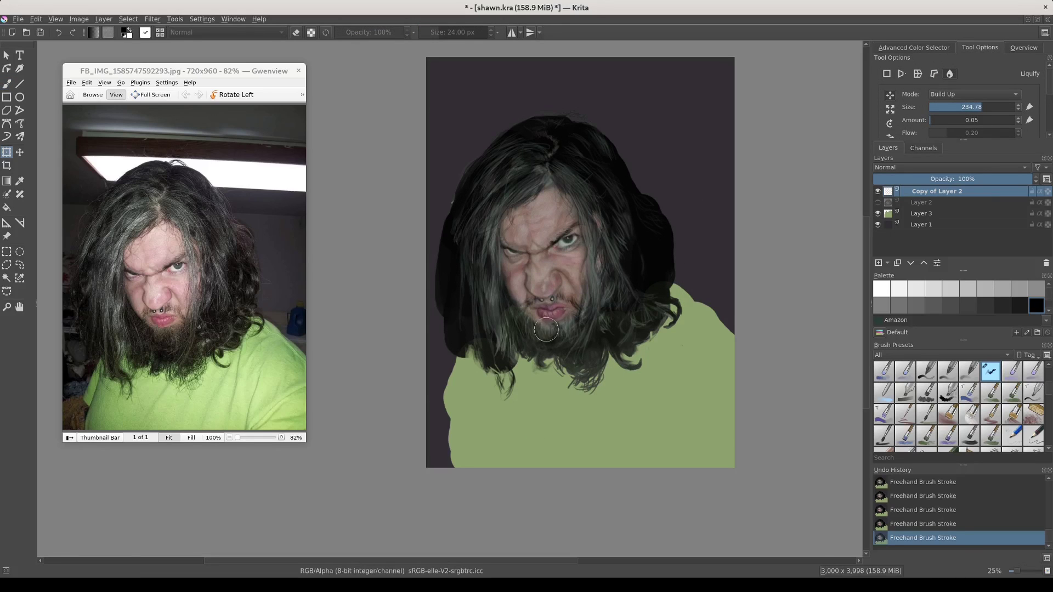
pyautogui.moveTo(547, 327); pyautogui.dragTo(536, 313)
pyautogui.moveTo(543, 328); pyautogui.dragTo(541, 308)
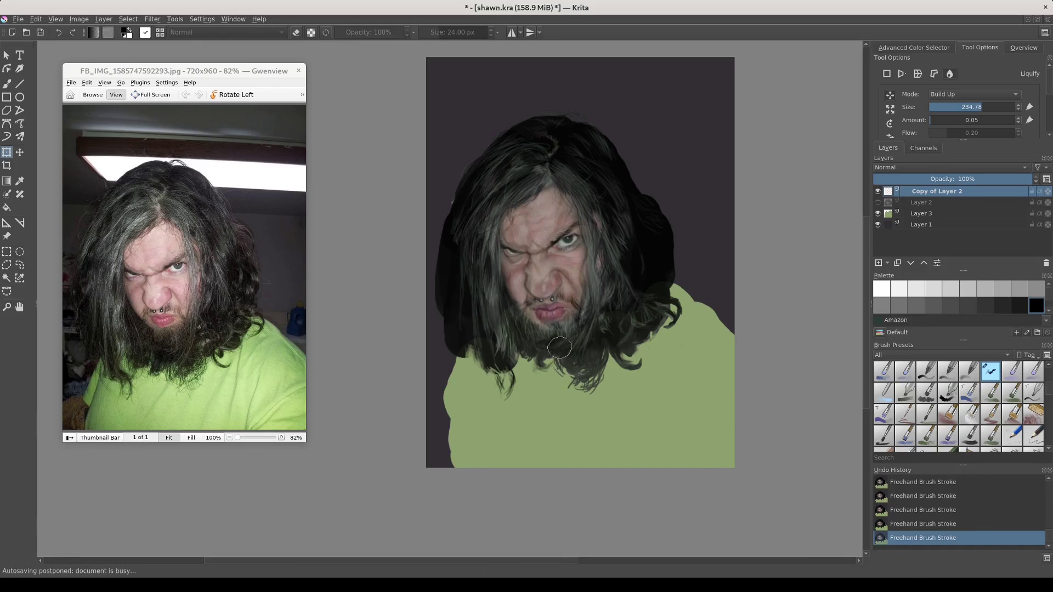
pyautogui.moveTo(565, 324)
pyautogui.mouseDown()
pyautogui.moveTo(550, 322)
pyautogui.moveTo(555, 315)
pyautogui.mouseUp()
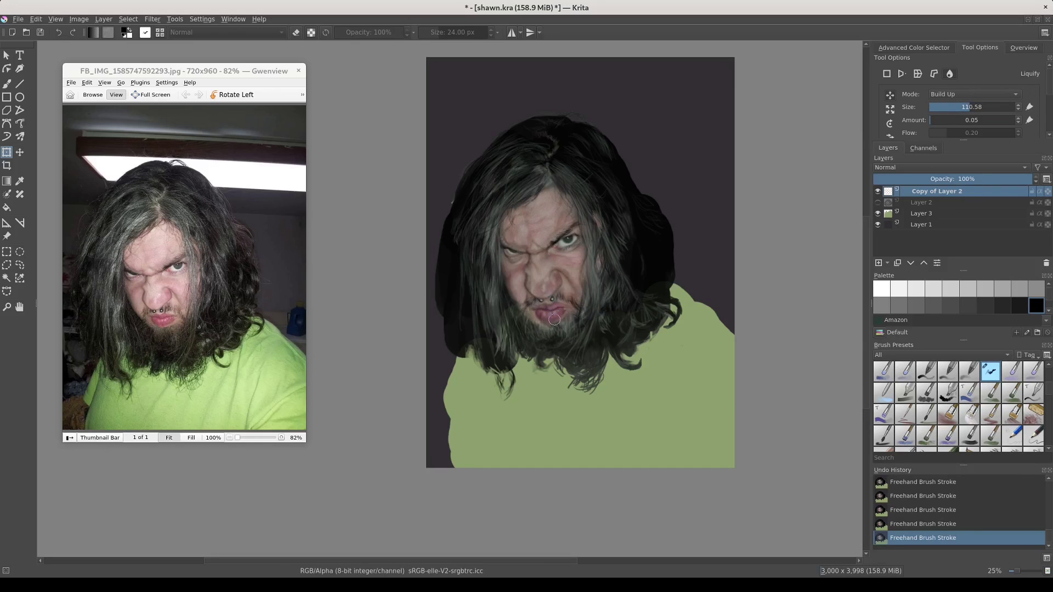
pyautogui.press('Return')
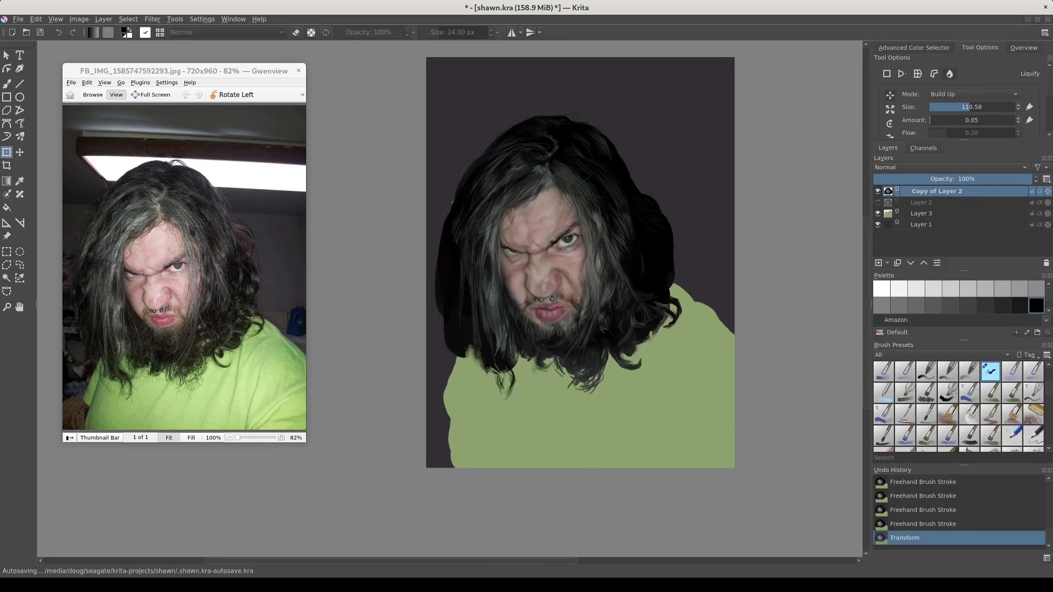
pyautogui.press('b')
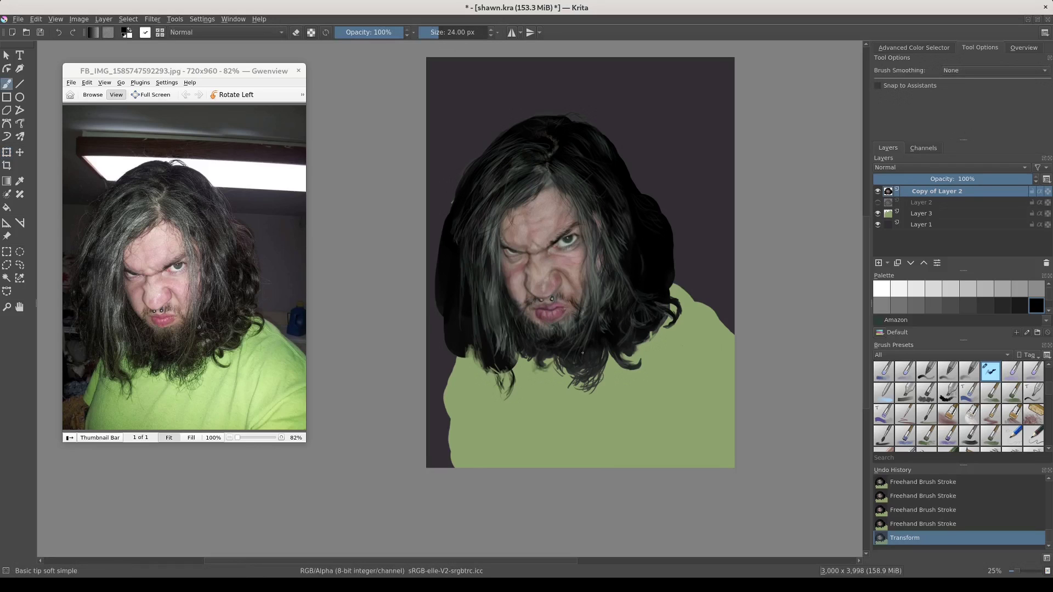
# Sample lip, grey and brown tones, paint small strokes on the lips and beard, and show the colour wheel.
pyautogui.keyDown('ctrl'); pyautogui.click(538, 312); pyautogui.keyUp('ctrl')
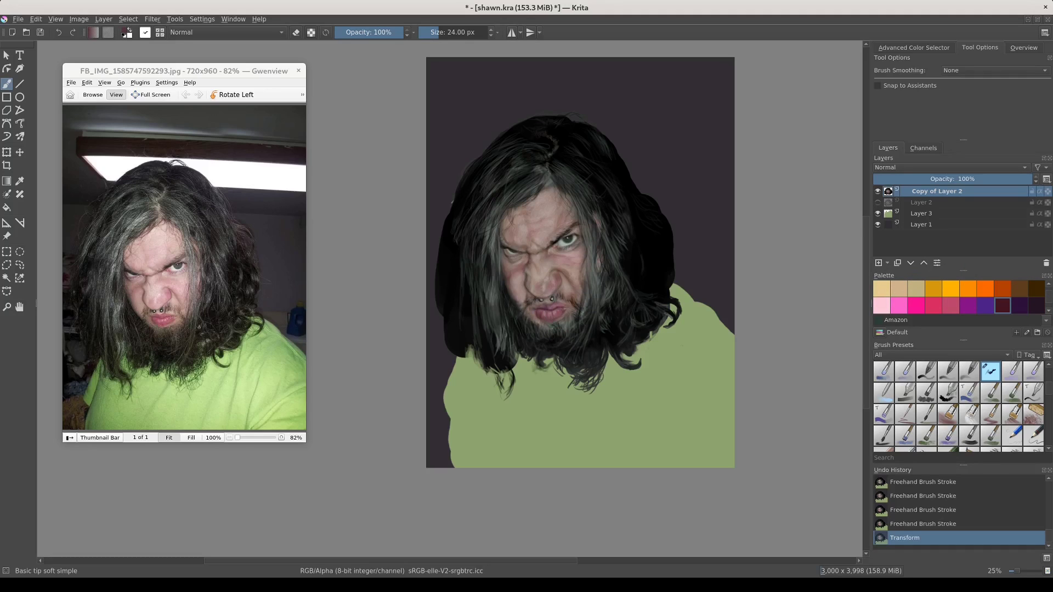
pyautogui.click(537, 311)
pyautogui.click(547, 342)
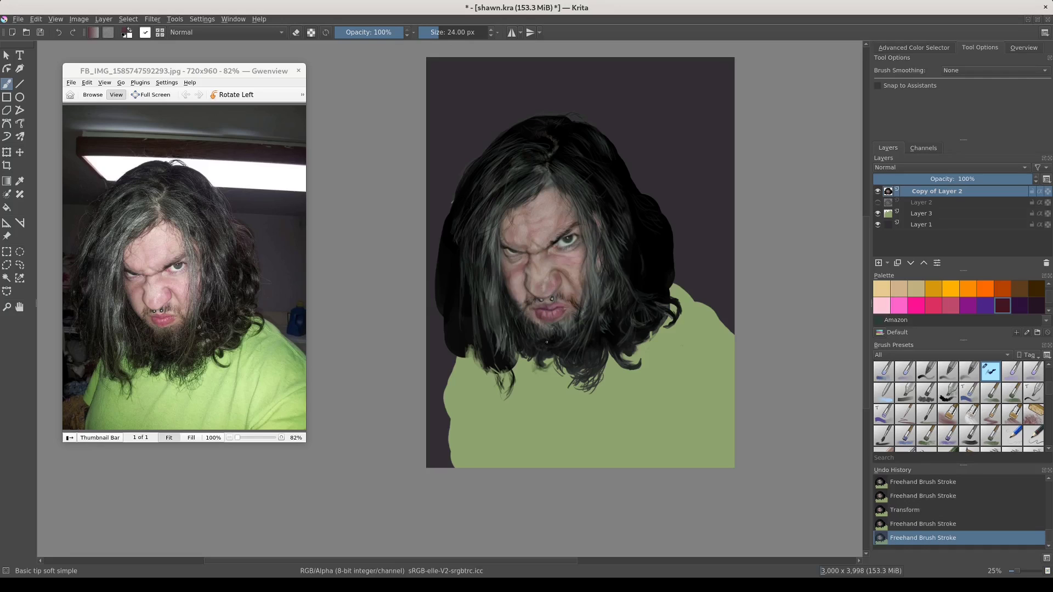
pyautogui.keyDown('ctrl'); pyautogui.click(537, 316); pyautogui.keyUp('ctrl')
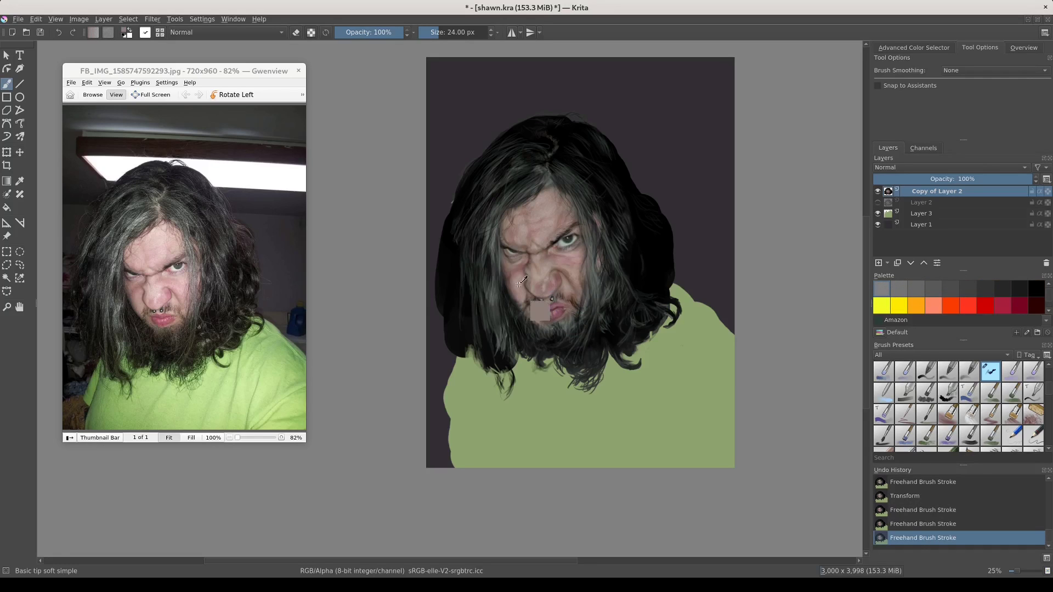
pyautogui.keyDown('ctrl'); pyautogui.click(574, 314); pyautogui.keyUp('ctrl')
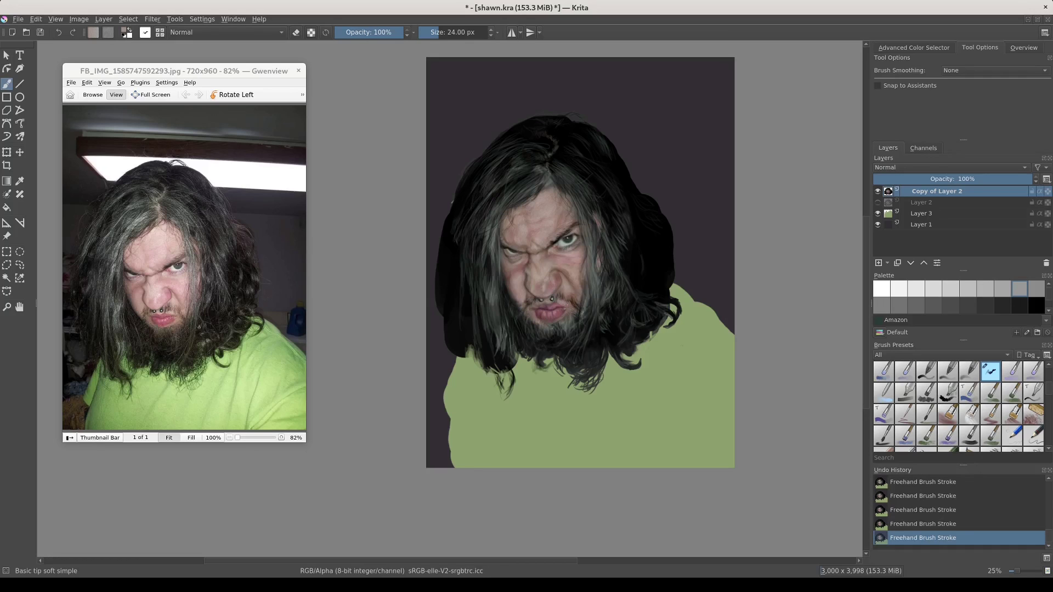
pyautogui.keyDown('ctrl'); pyautogui.click(573, 305); pyautogui.keyUp('ctrl')
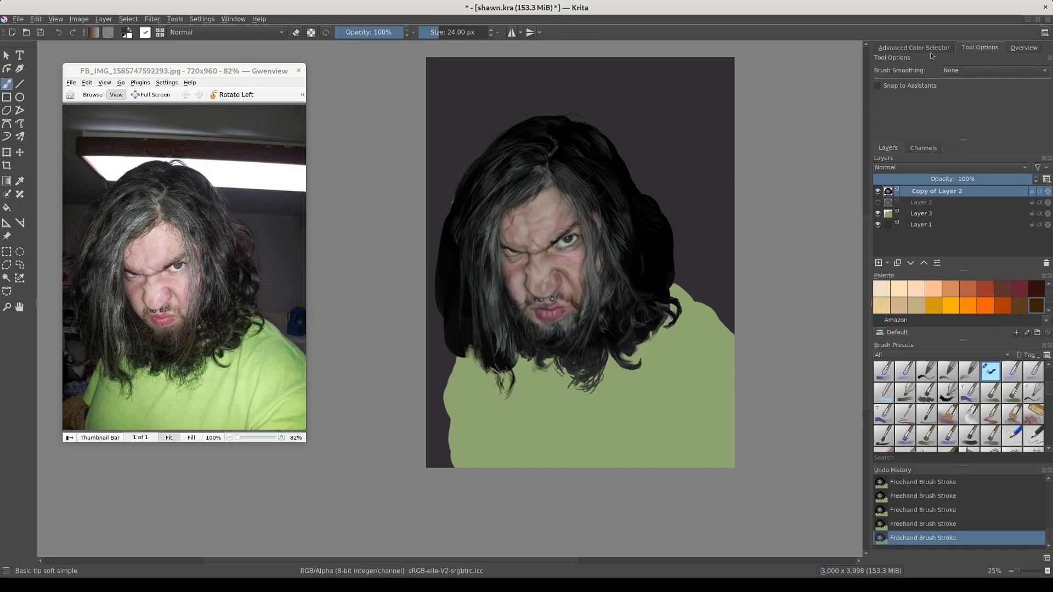
pyautogui.click(914, 48)
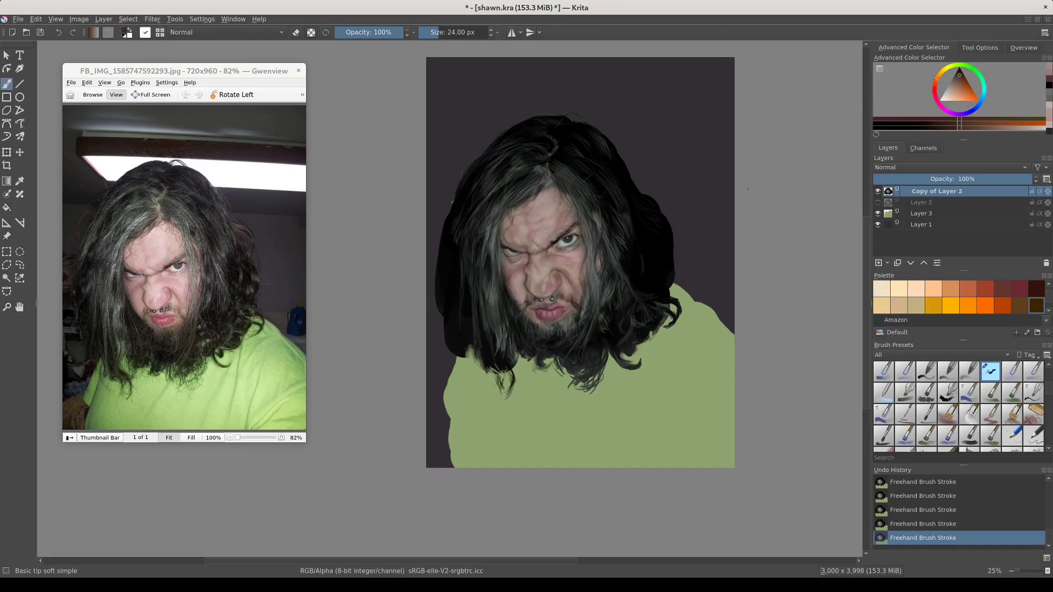
# Dab dark brown and a light grey sampled from the face onto the portrait.
pyautogui.keyDown('ctrl'); pyautogui.click(567, 302); pyautogui.keyUp('ctrl')
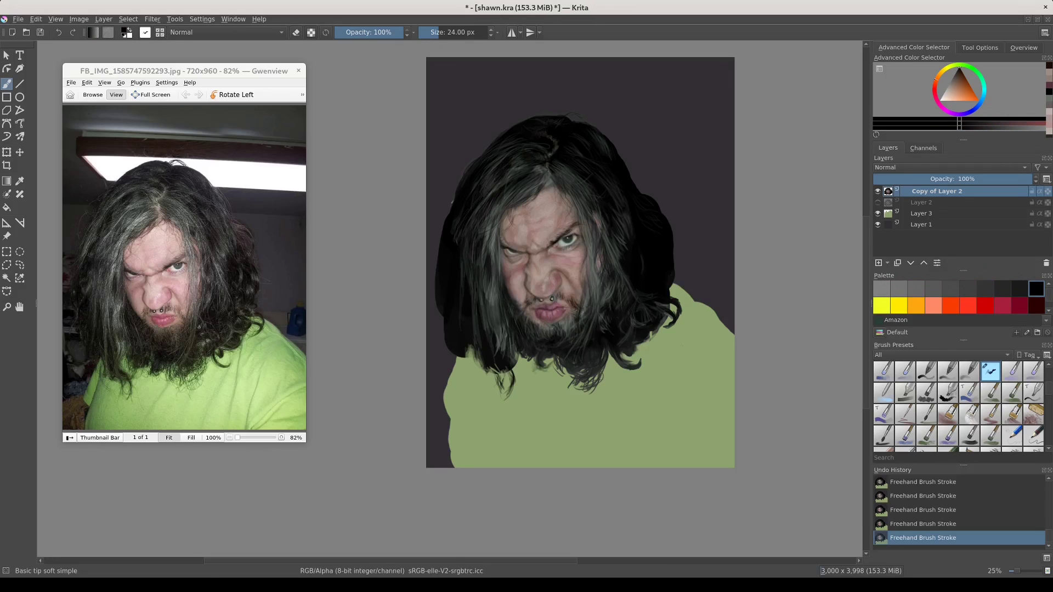
pyautogui.keyDown('ctrl'); pyautogui.click(583, 311); pyautogui.keyUp('ctrl')
pyautogui.keyDown('ctrl'); pyautogui.click(577, 312); pyautogui.keyUp('ctrl')
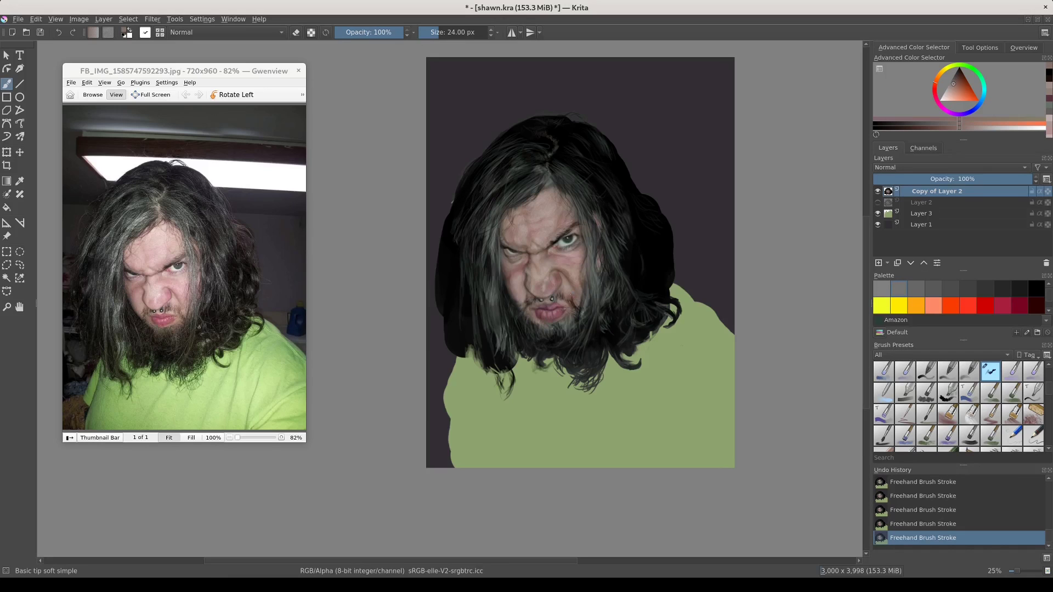
pyautogui.keyDown('ctrl'); pyautogui.click(571, 285); pyautogui.keyUp('ctrl')
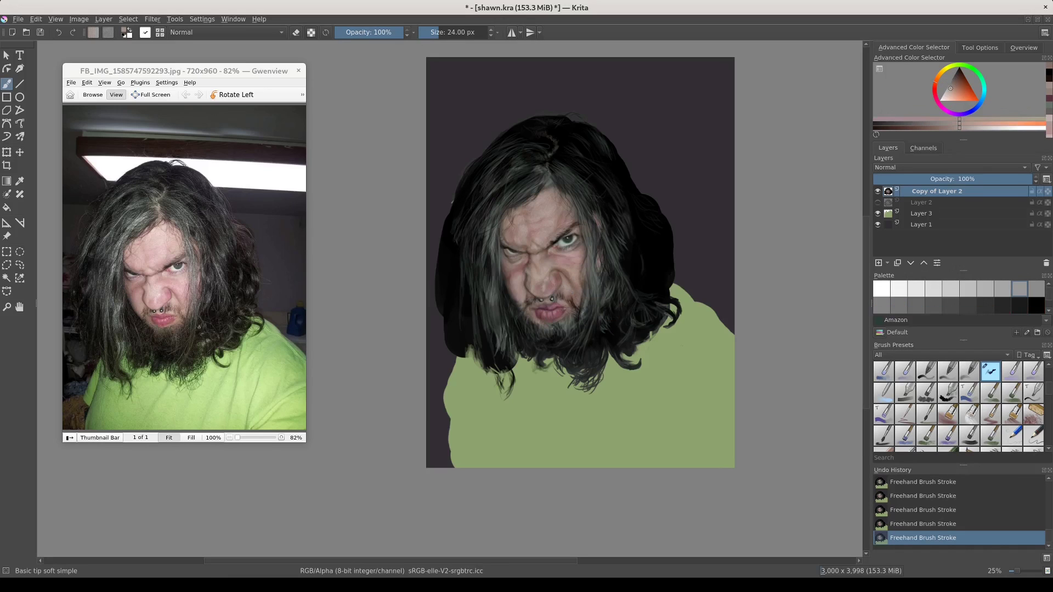
pyautogui.click(579, 301)
# Sample skin and grey-pink tones from the face and blend soft strokes into it.
pyautogui.keyDown('ctrl'); pyautogui.click(587, 301); pyautogui.keyUp('ctrl')
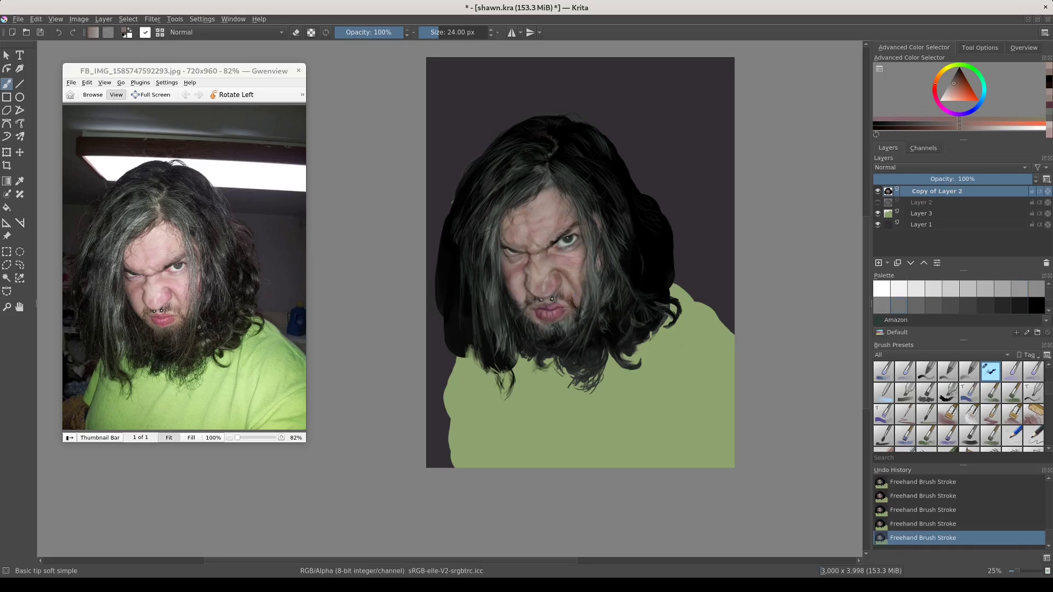
pyautogui.moveTo(587, 301); pyautogui.dragTo(572, 287)
pyautogui.keyDown('ctrl'); pyautogui.click(567, 278); pyautogui.keyUp('ctrl')
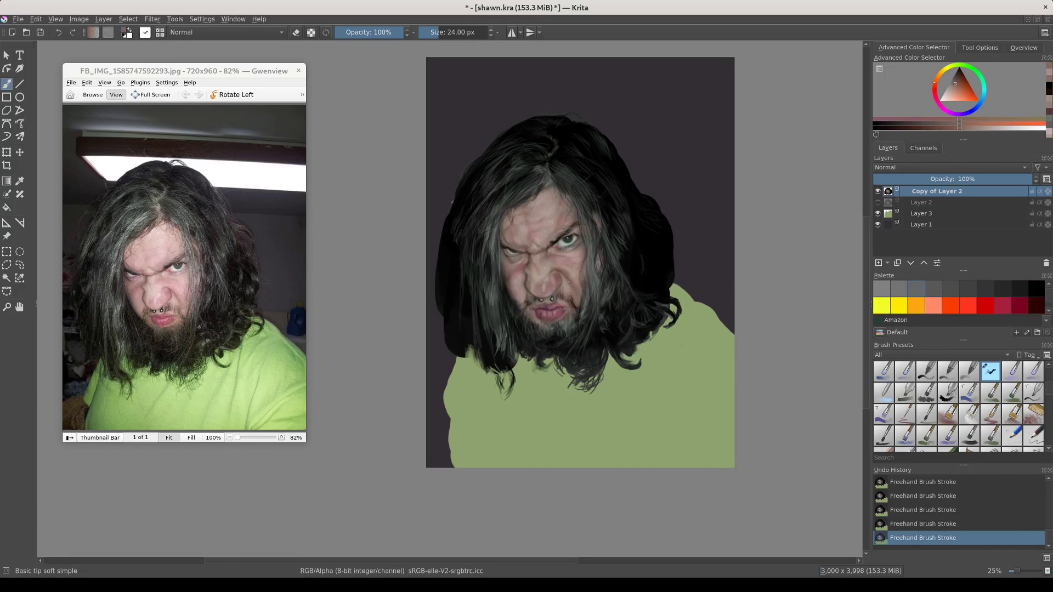
pyautogui.moveTo(571, 281); pyautogui.dragTo(572, 283)
pyautogui.keyDown('ctrl'); pyautogui.click(569, 286); pyautogui.keyUp('ctrl')
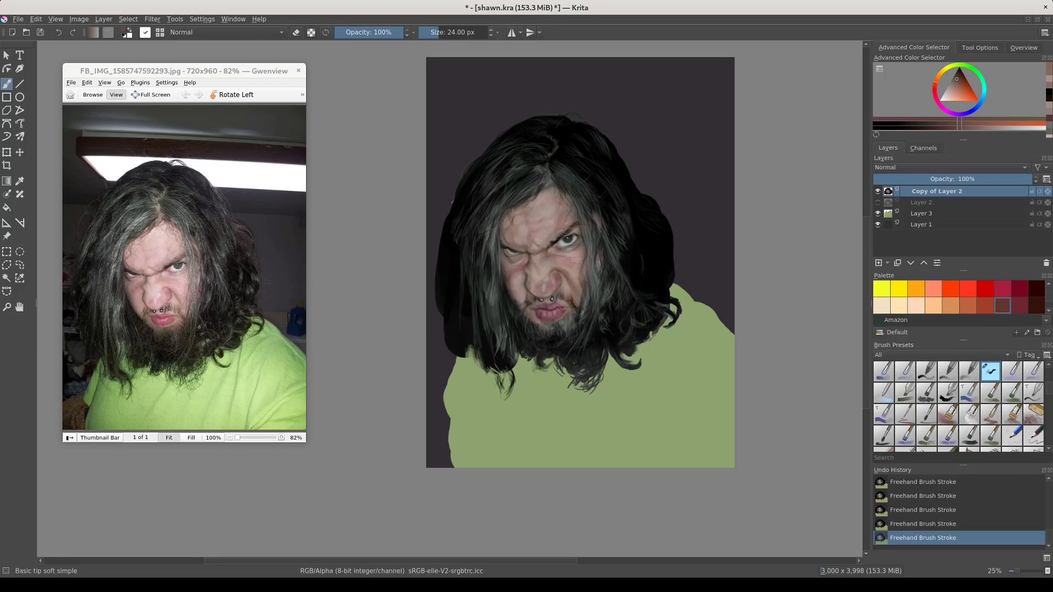
pyautogui.click(599, 325)
pyautogui.keyDown('ctrl'); pyautogui.click(583, 278); pyautogui.keyUp('ctrl')
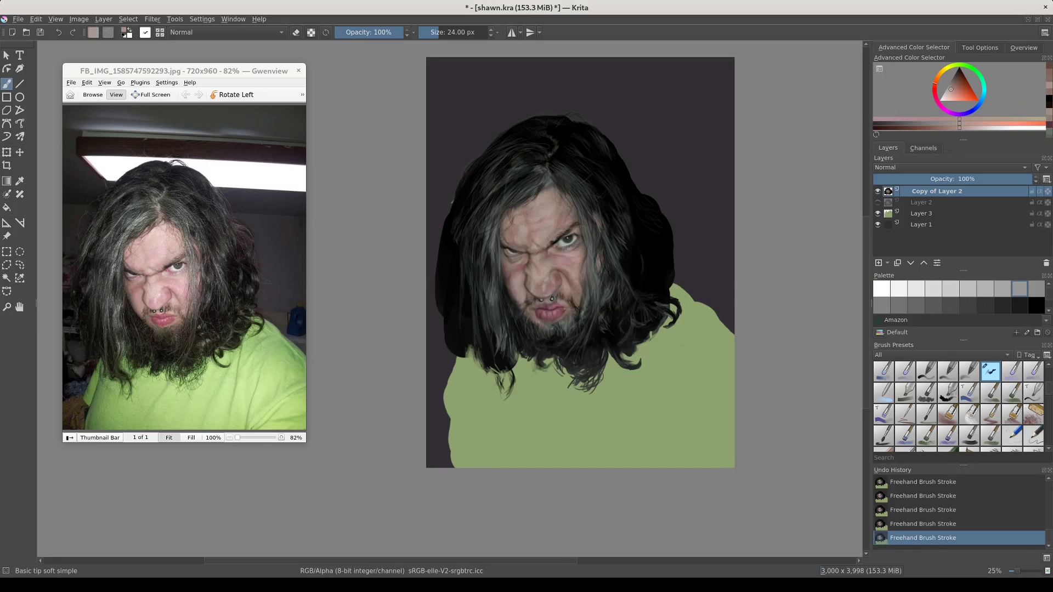
pyautogui.click(583, 278)
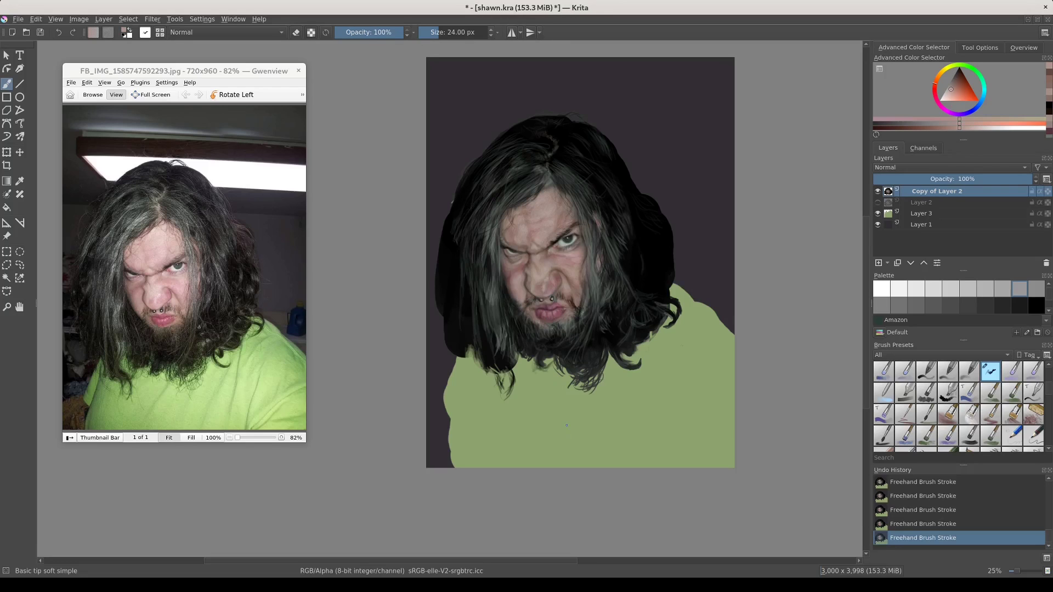
# Sample and fine-tune the shirt's grey-green, then paint a dark grey touch-up stroke.
pyautogui.keyDown('ctrl'); pyautogui.click(551, 402); pyautogui.keyUp('ctrl')
pyautogui.keyDown('ctrl'); pyautogui.click(564, 398); pyautogui.keyUp('ctrl')
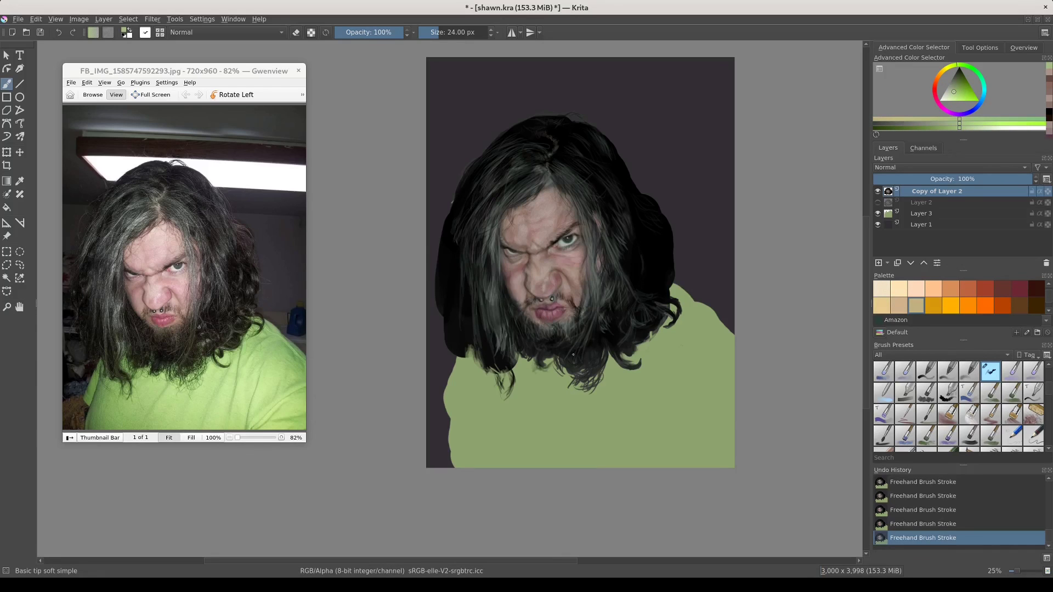
pyautogui.keyDown('ctrl'); pyautogui.click(576, 363); pyautogui.keyUp('ctrl')
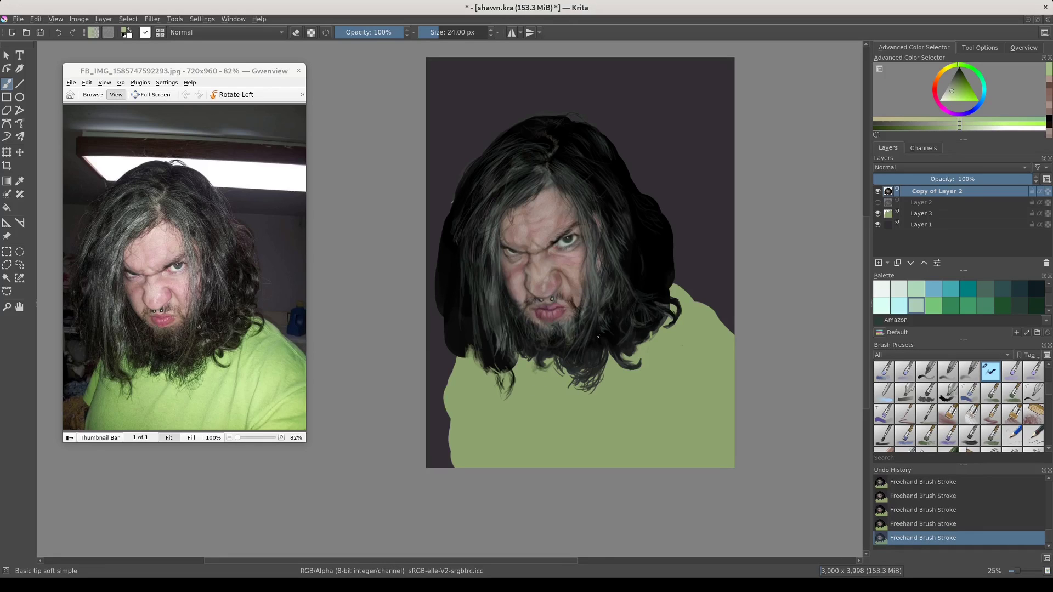
pyautogui.keyDown('ctrl'); pyautogui.click(619, 255); pyautogui.keyUp('ctrl')
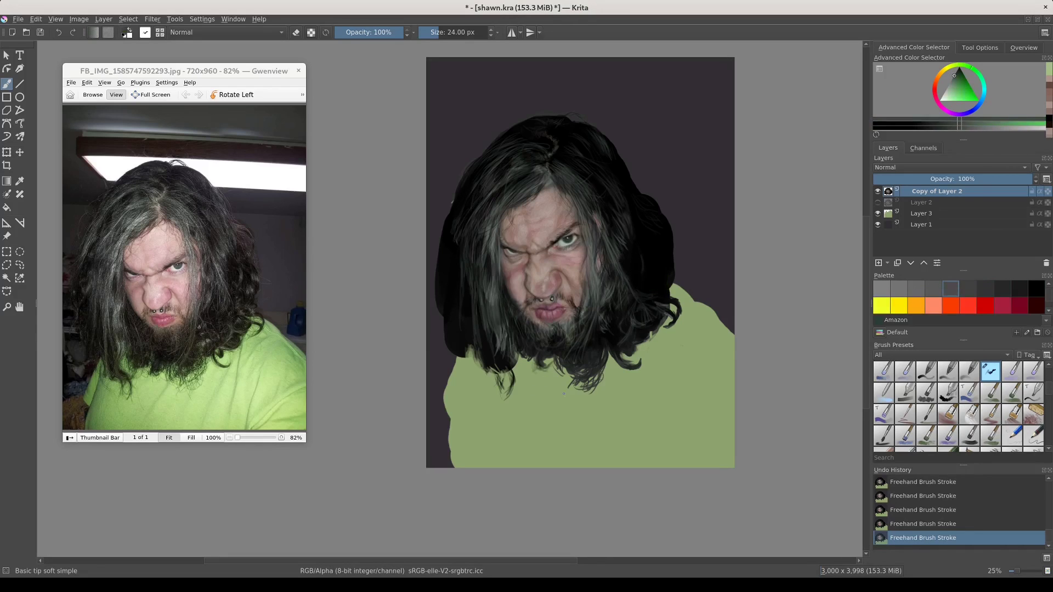
pyautogui.moveTo(564, 393); pyautogui.dragTo(582, 344)
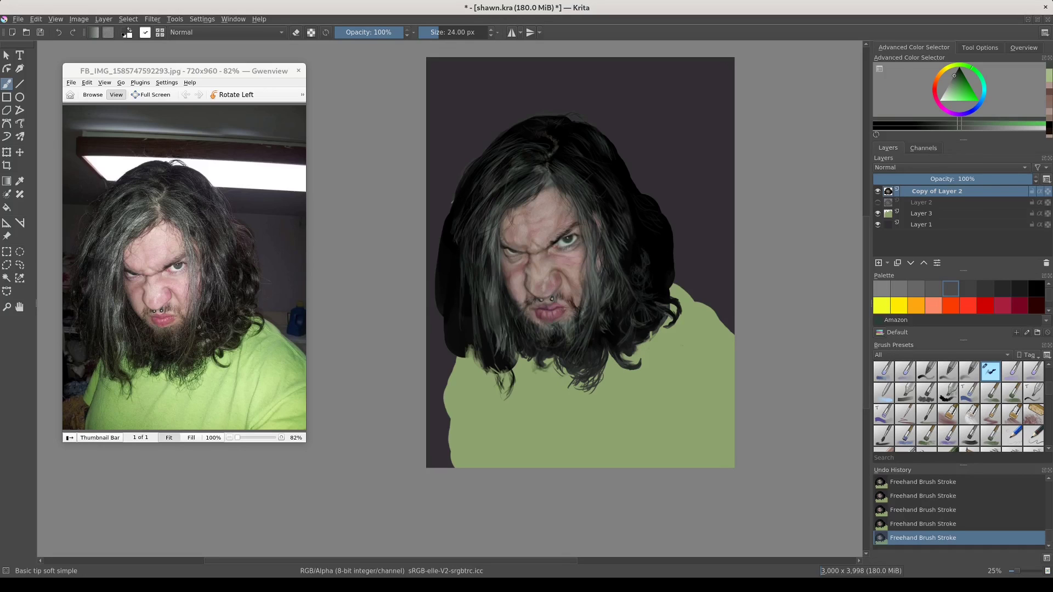
# Undo and redo the last stroke, reset the colour to black, and toggle eraser mode.
pyautogui.hotkey('ctrl', 'z')
pyautogui.hotkey('ctrl', 'shift', 'z')
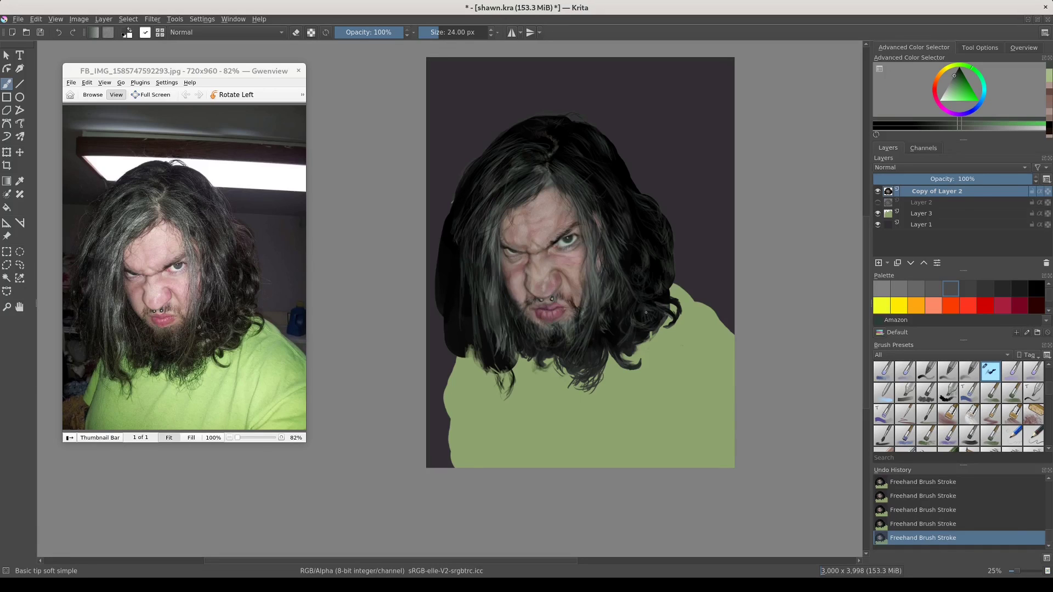
pyautogui.press('d')
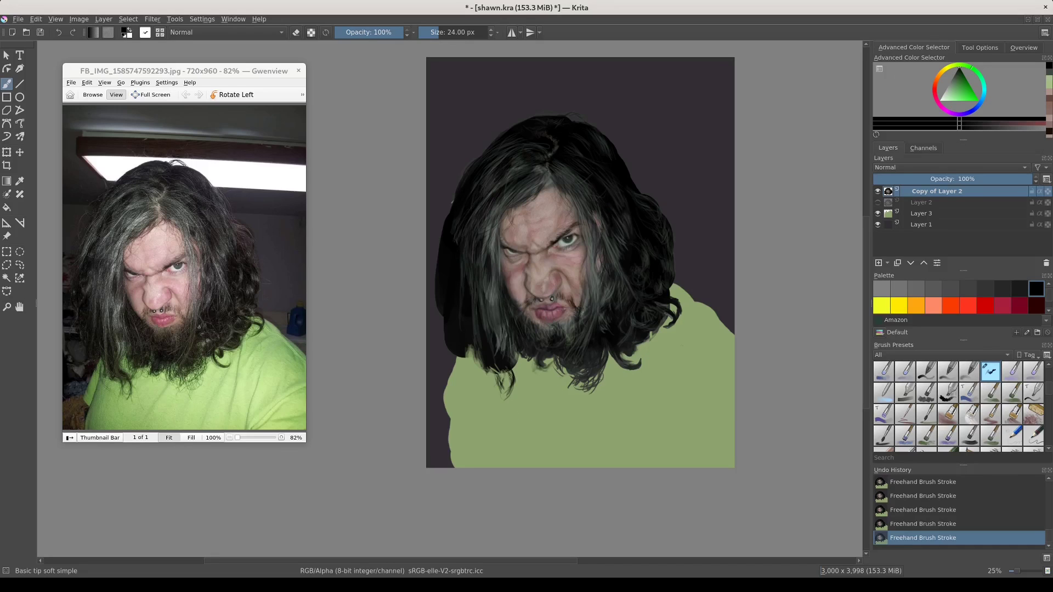
pyautogui.press('e')
pyautogui.press('e')
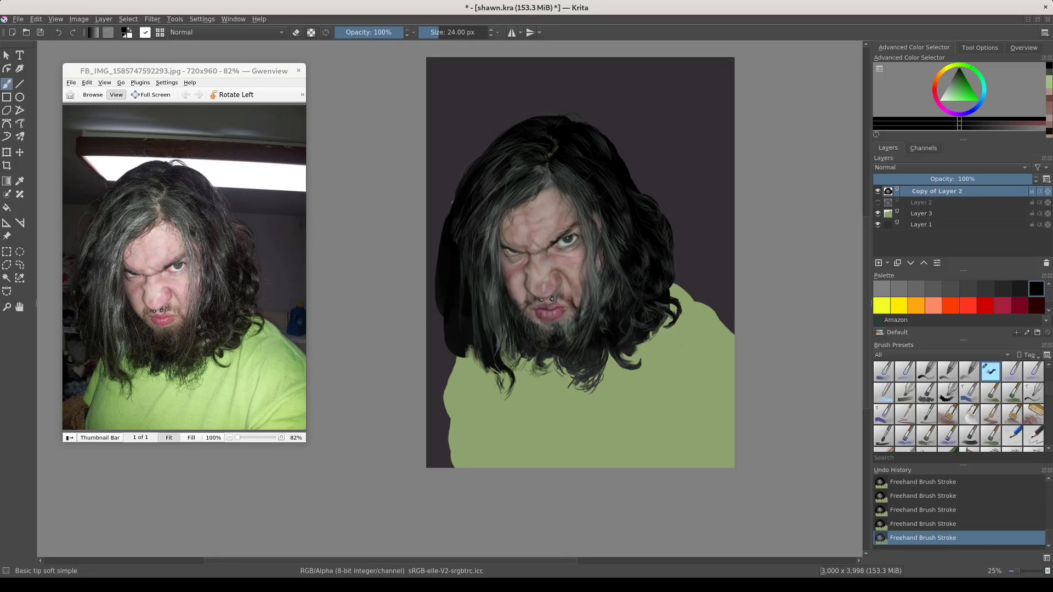
# Add small dark strokes across the beard, including its upper part and right side.
pyautogui.moveTo(552, 368); pyautogui.dragTo(535, 374)
pyautogui.moveTo(529, 355)
pyautogui.mouseDown()
pyautogui.moveTo(524, 366)
pyautogui.moveTo(516, 356)
pyautogui.mouseUp()
pyautogui.moveTo(519, 361); pyautogui.dragTo(514, 346)
pyautogui.moveTo(546, 356); pyautogui.dragTo(549, 369)
pyautogui.moveTo(549, 358); pyautogui.dragTo(552, 374)
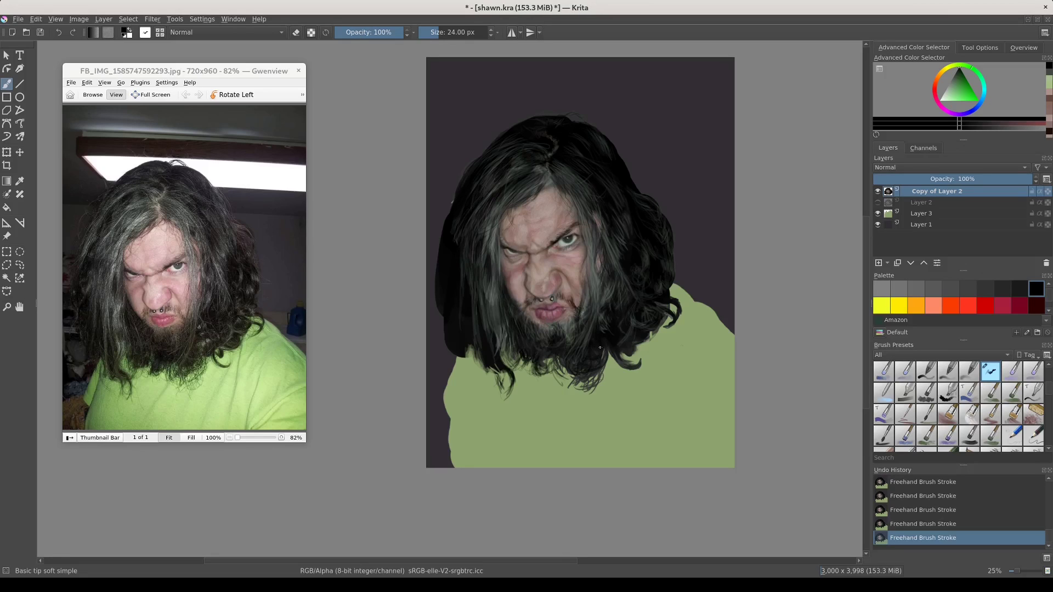
# Try magenta, yellow-shifted and grey colours, then reset the painting colour to black.
pyautogui.press('e')
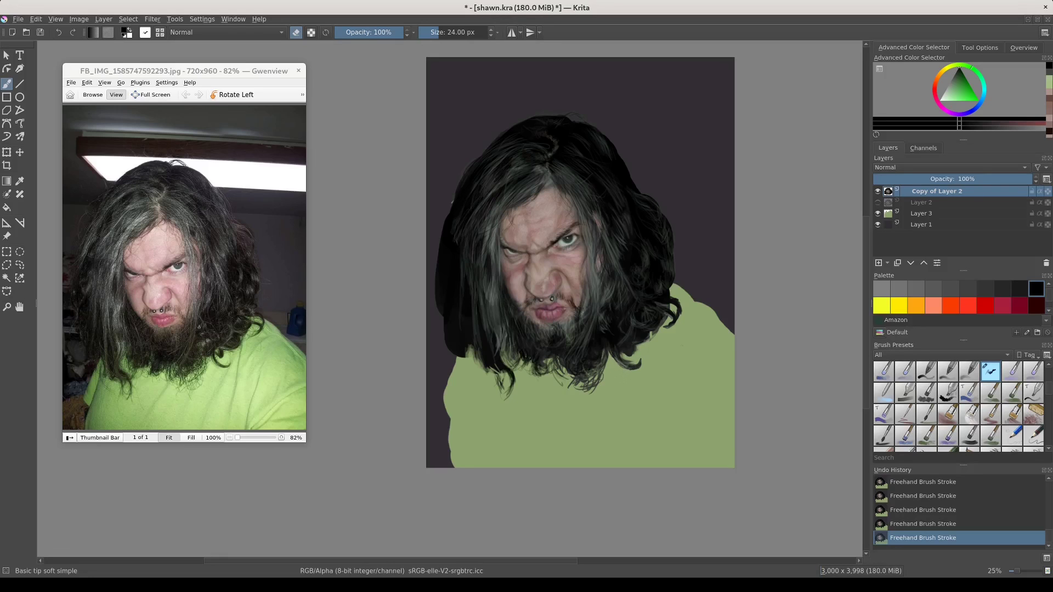
pyautogui.press('e')
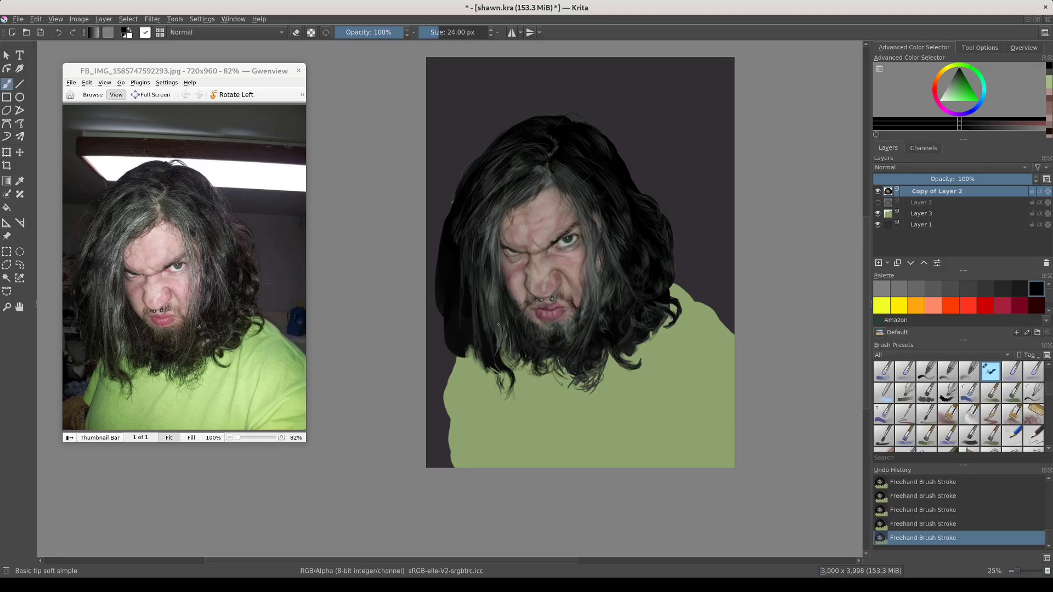
pyautogui.keyDown('ctrl'); pyautogui.click(496, 277); pyautogui.keyUp('ctrl')
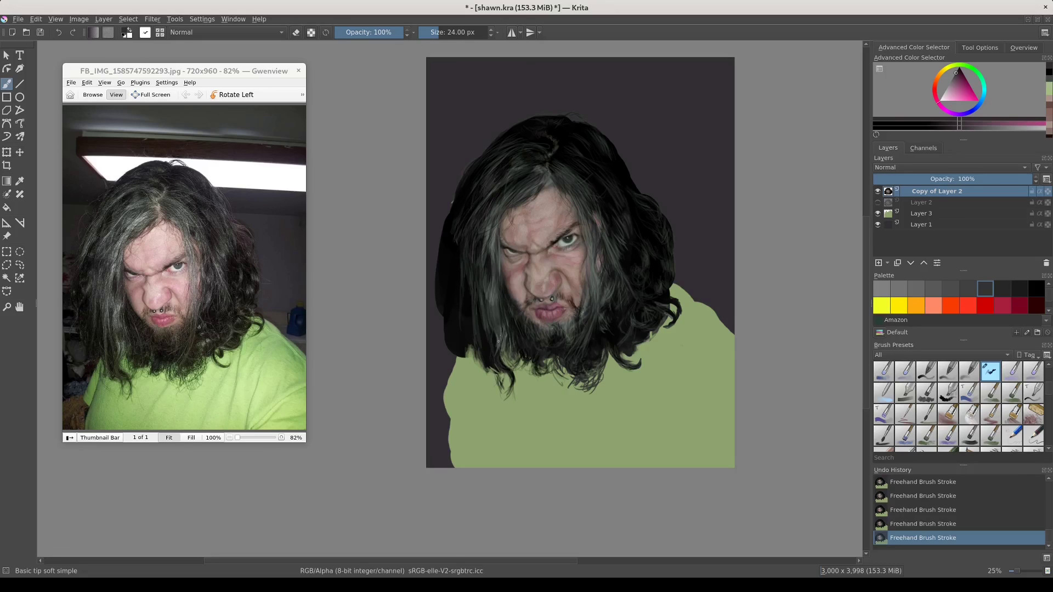
pyautogui.moveTo(939, 80); pyautogui.dragTo(945, 75)
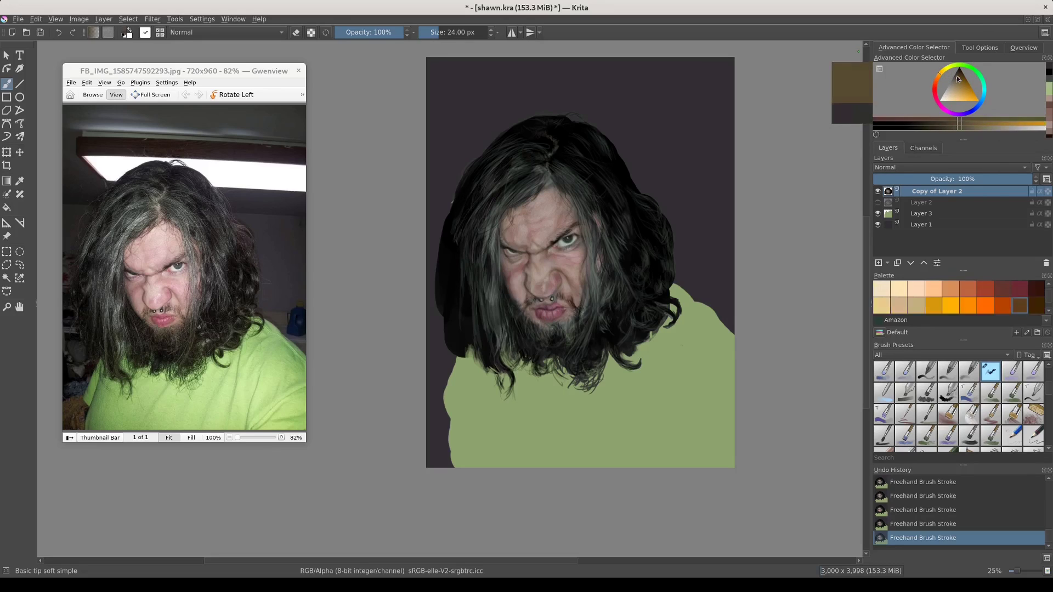
pyautogui.click(968, 288)
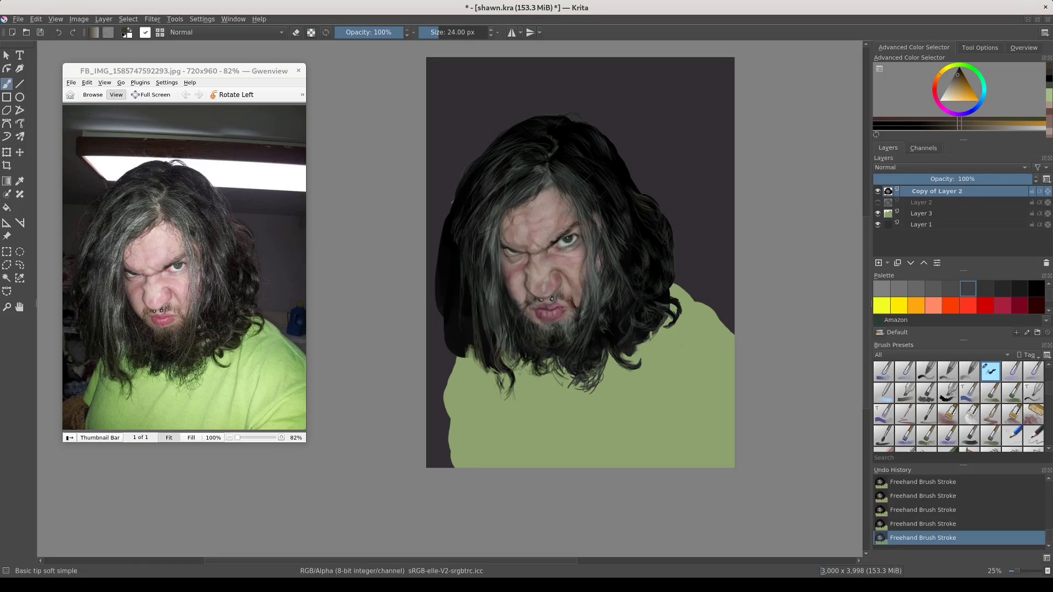
pyautogui.press('d')
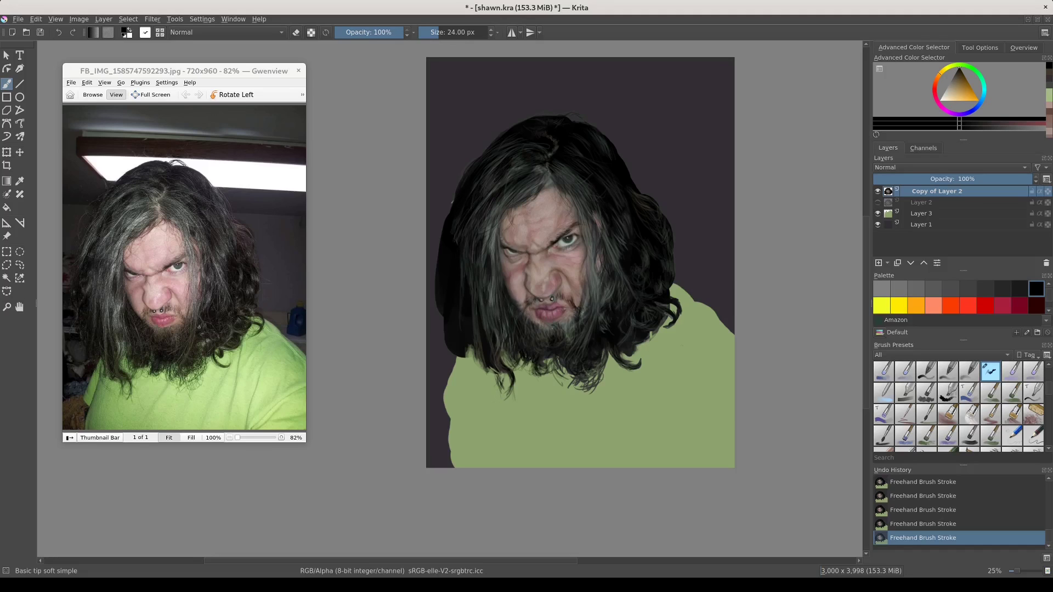
# Sample a greyish green from the canvas, then choose a pinkish skin tone.
pyautogui.keyDown('ctrl'); pyautogui.click(505, 308); pyautogui.keyUp('ctrl')
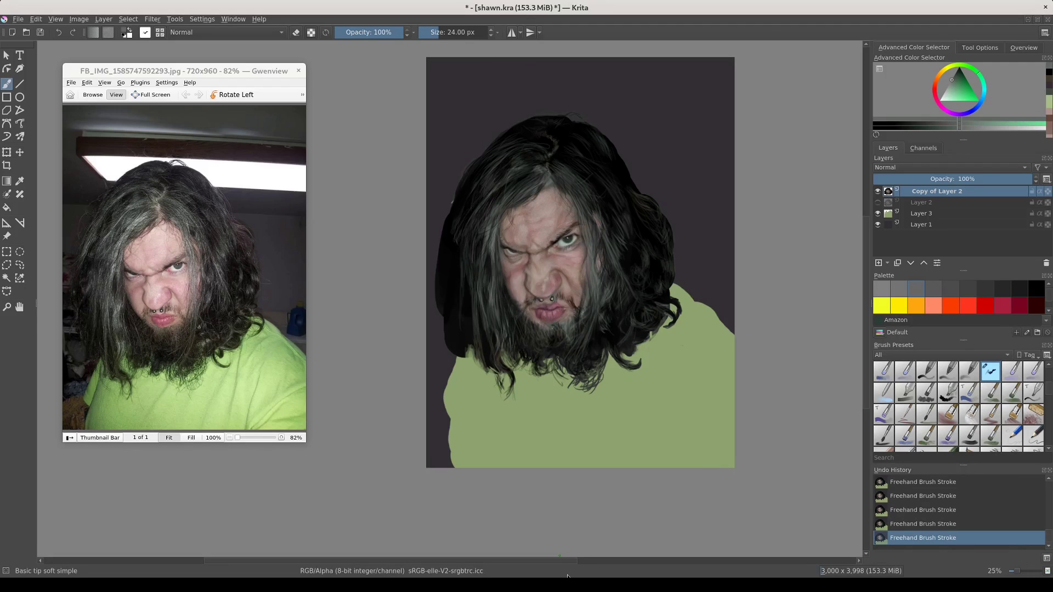
pyautogui.keyDown('ctrl'); pyautogui.click(535, 299); pyautogui.keyUp('ctrl')
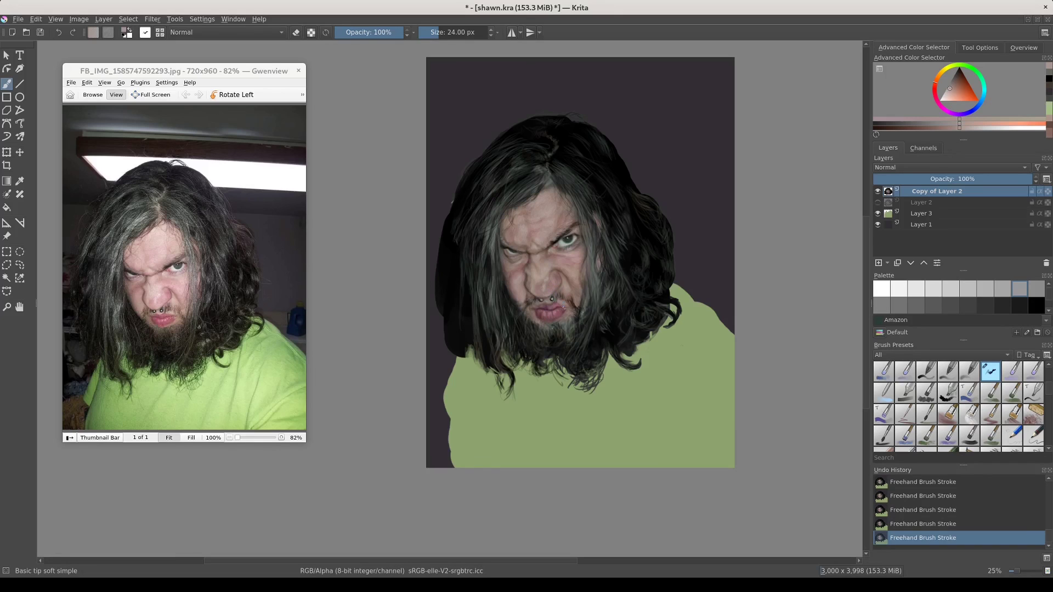
# Sample several face colours, settle on a grey, and dab a dark touch onto the nose.
pyautogui.keyDown('ctrl'); pyautogui.click(561, 281); pyautogui.keyUp('ctrl')
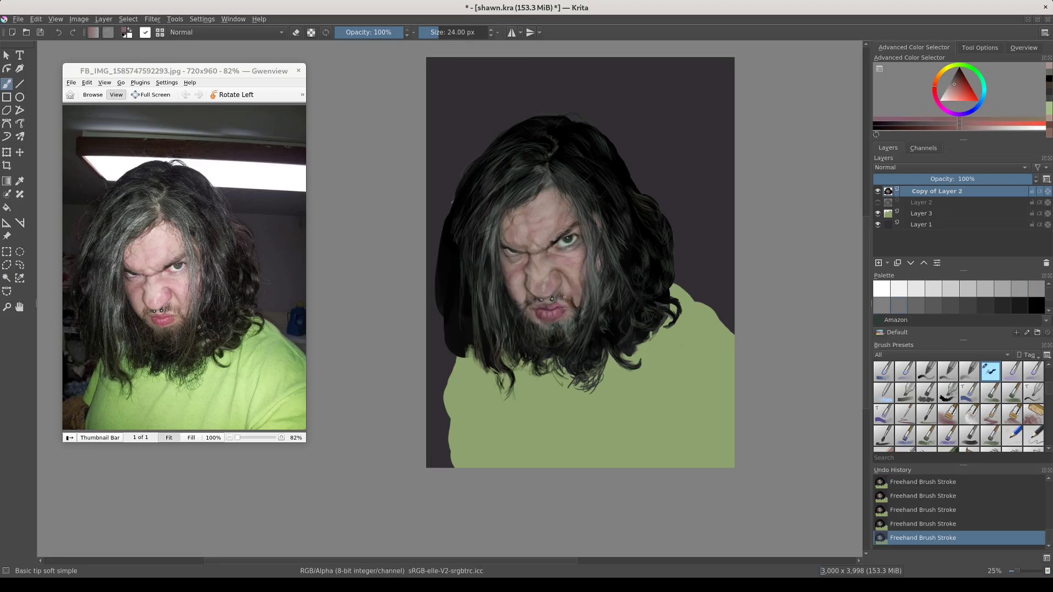
pyautogui.keyDown('ctrl'); pyautogui.click(558, 305); pyautogui.keyUp('ctrl')
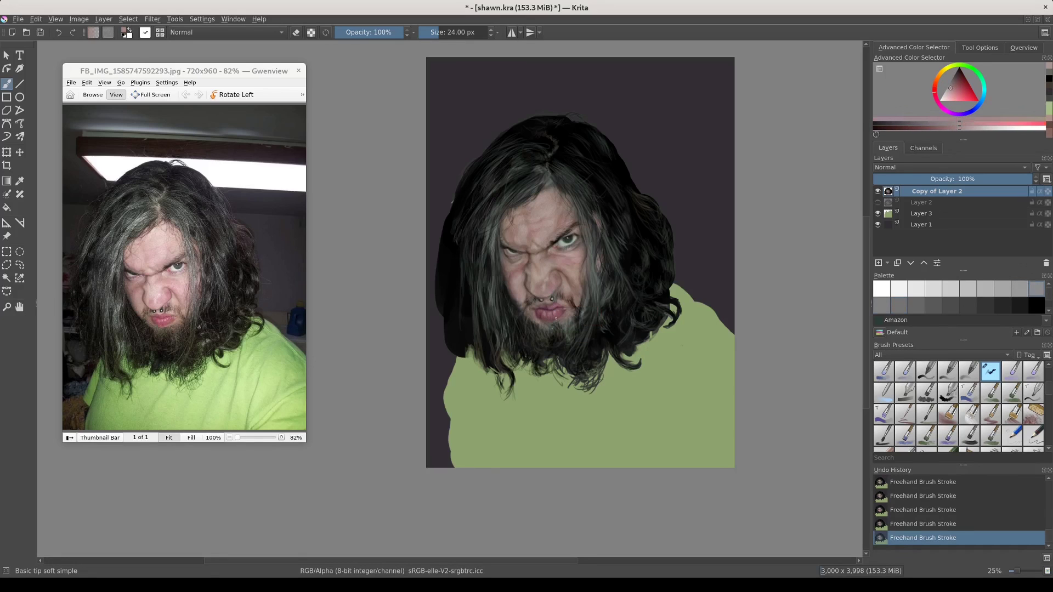
pyautogui.keyDown('ctrl'); pyautogui.click(554, 309); pyautogui.keyUp('ctrl')
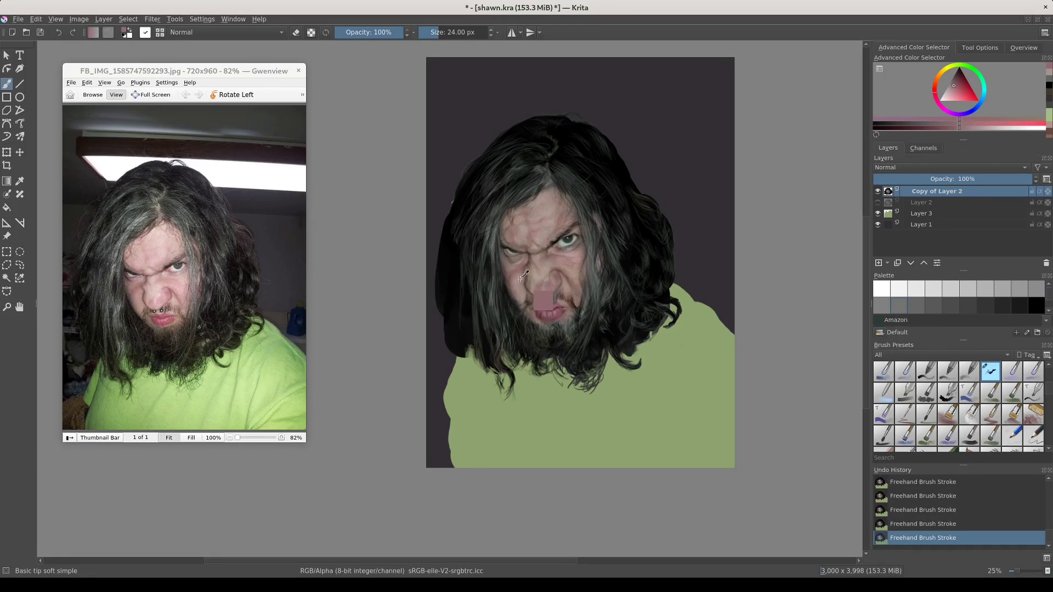
pyautogui.keyDown('ctrl'); pyautogui.click(548, 296); pyautogui.keyUp('ctrl')
pyautogui.moveTo(550, 292); pyautogui.dragTo(545, 318)
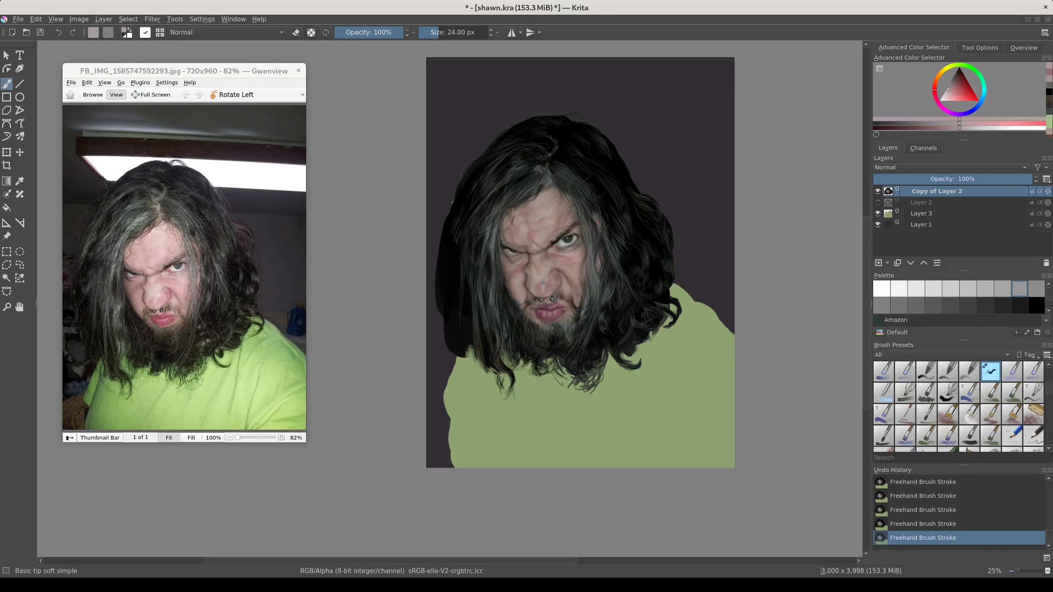
pyautogui.keyDown('ctrl'); pyautogui.click(544, 282); pyautogui.keyUp('ctrl')
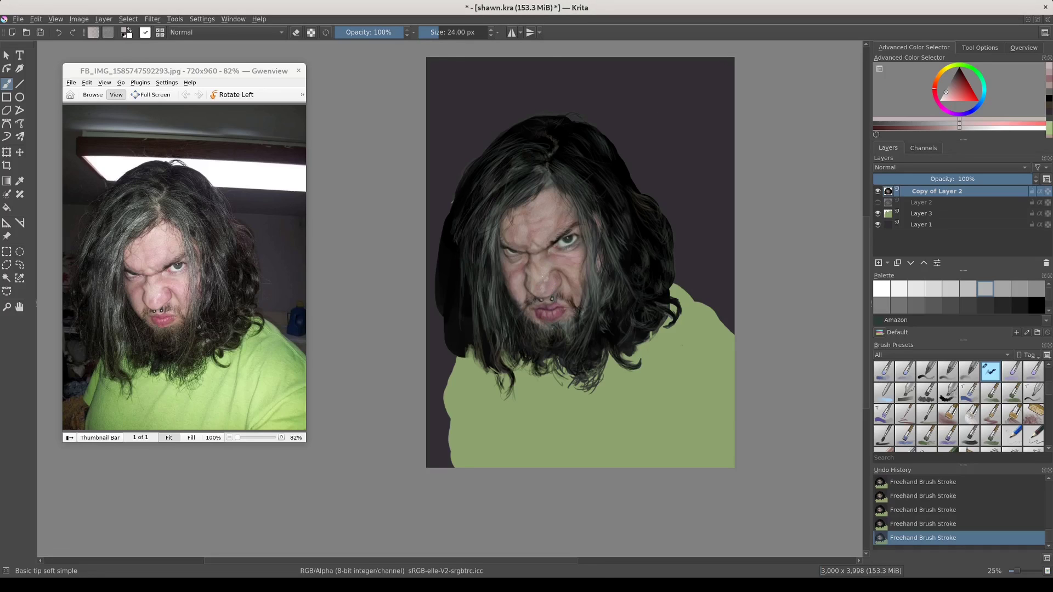
pyautogui.click(538, 272)
# Paint the lower lip salmon-red, then tune the colour to a muted pink.
pyautogui.click(959, 95)
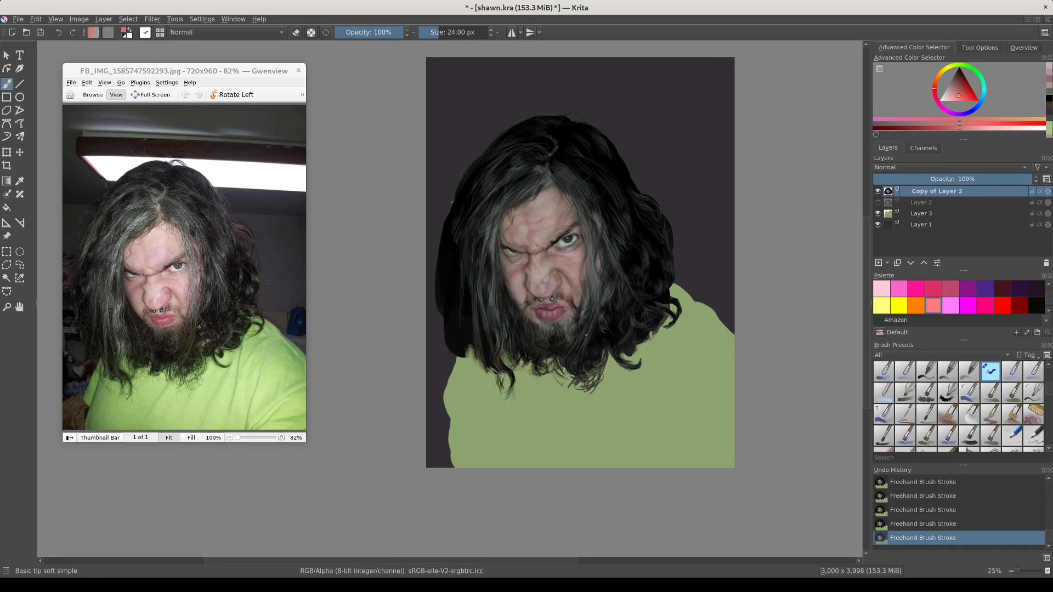
pyautogui.moveTo(545, 318); pyautogui.dragTo(551, 312)
pyautogui.click(936, 96)
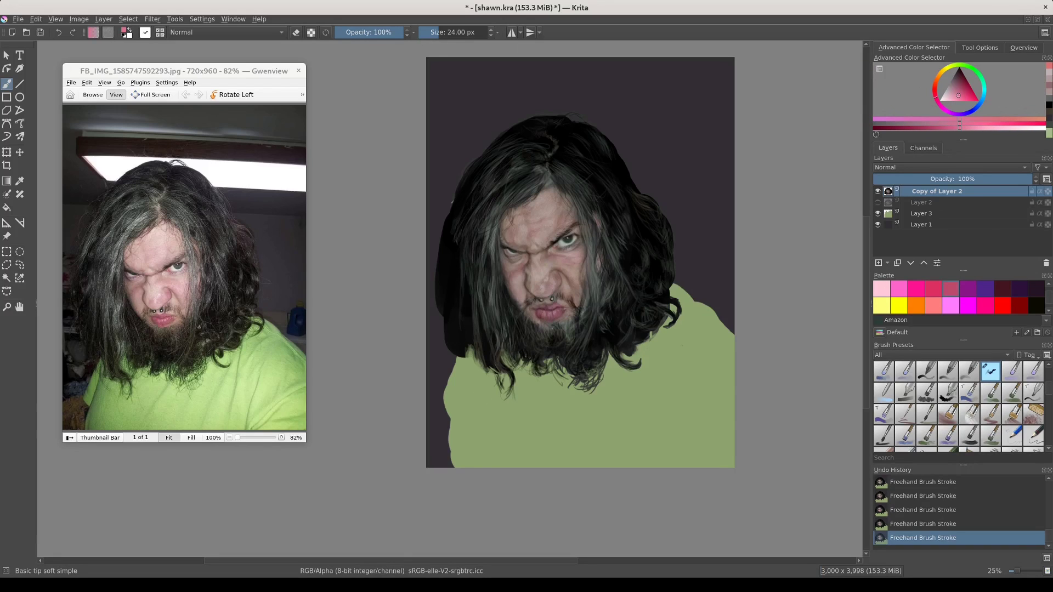
pyautogui.click(563, 324)
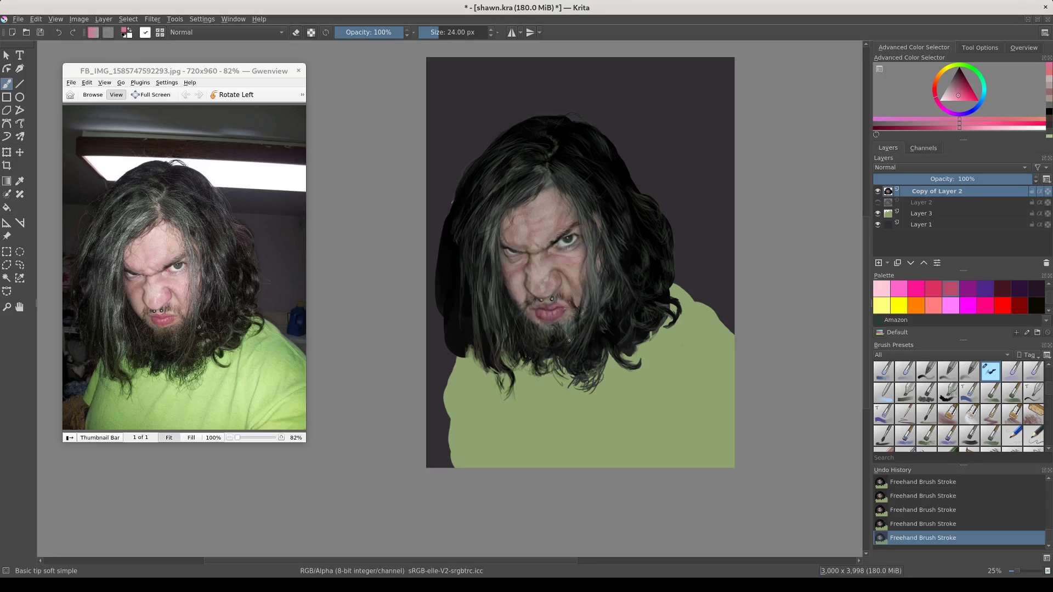
pyautogui.keyDown('ctrl'); pyautogui.click(565, 330); pyautogui.keyUp('ctrl')
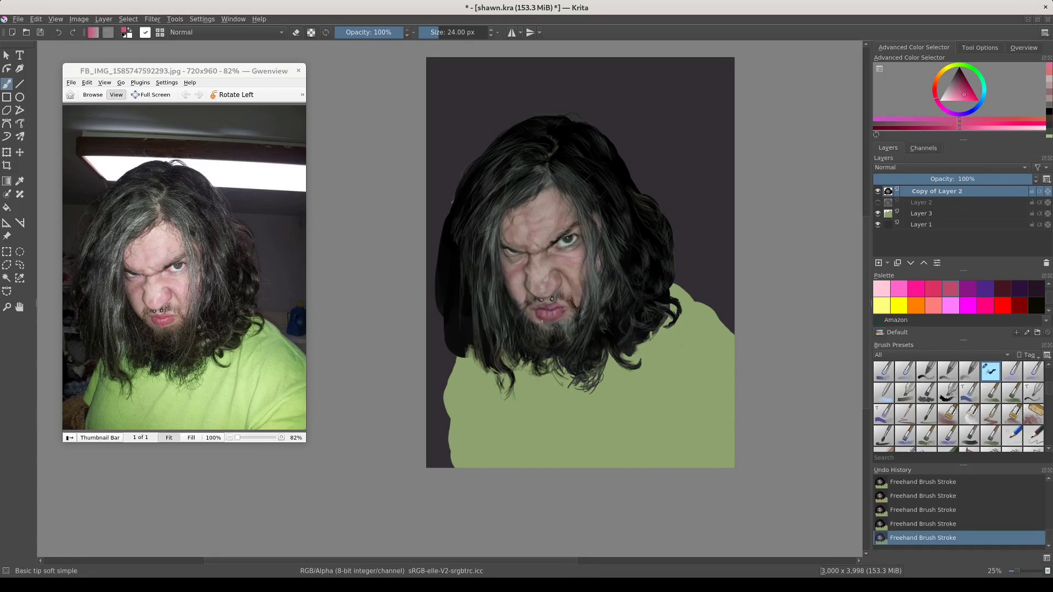
pyautogui.click(558, 326)
pyautogui.keyDown('ctrl'); pyautogui.click(545, 366); pyautogui.keyUp('ctrl')
pyautogui.keyDown('ctrl'); pyautogui.click(544, 366); pyautogui.keyUp('ctrl')
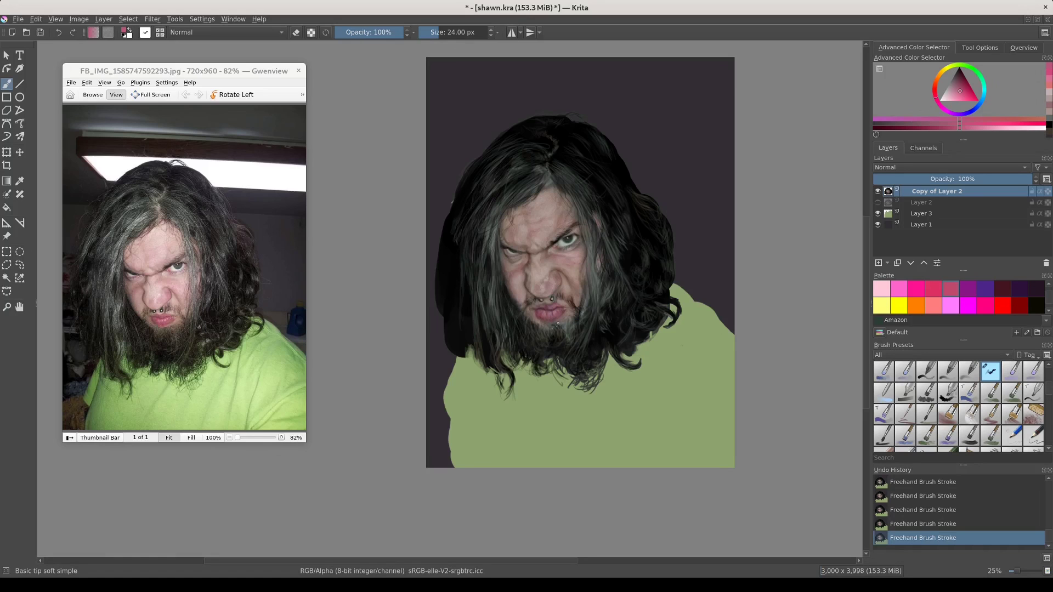
pyautogui.keyDown('ctrl'); pyautogui.click(550, 327); pyautogui.keyUp('ctrl')
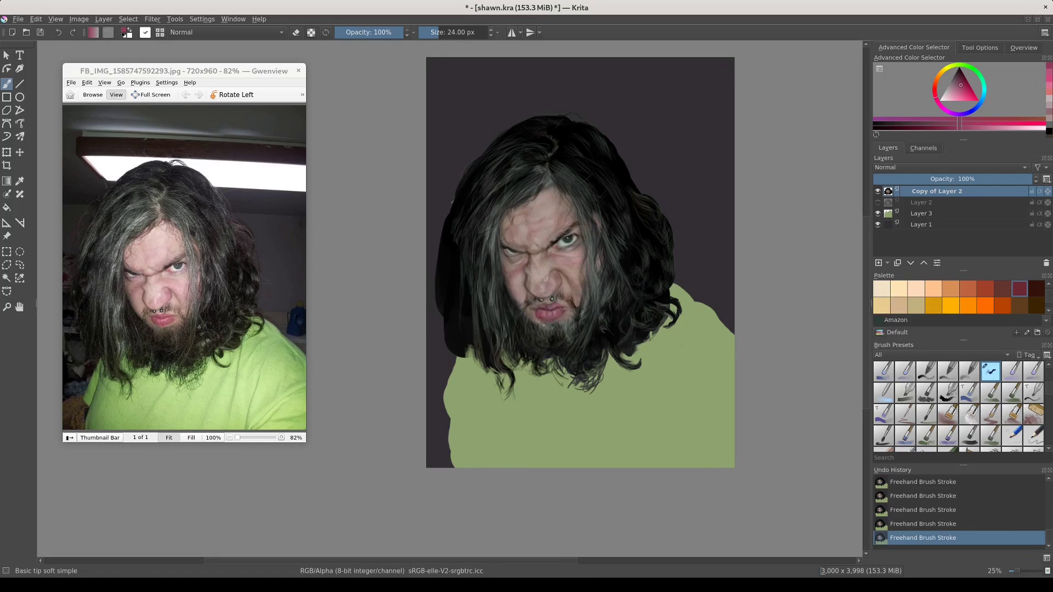
pyautogui.keyDown('ctrl'); pyautogui.click(542, 326); pyautogui.keyUp('ctrl')
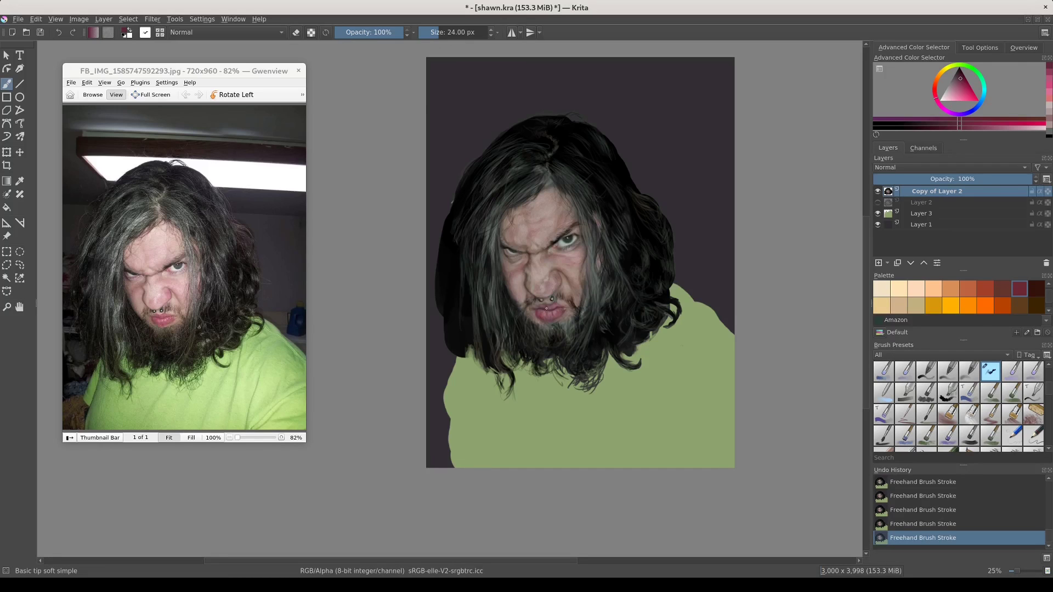
pyautogui.keyDown('ctrl'); pyautogui.click(546, 308); pyautogui.keyUp('ctrl')
# Brush a pinker tone over the lips, lighten it, then sample lip and skin colours.
pyautogui.keyDown('ctrl'); pyautogui.click(546, 308); pyautogui.keyUp('ctrl')
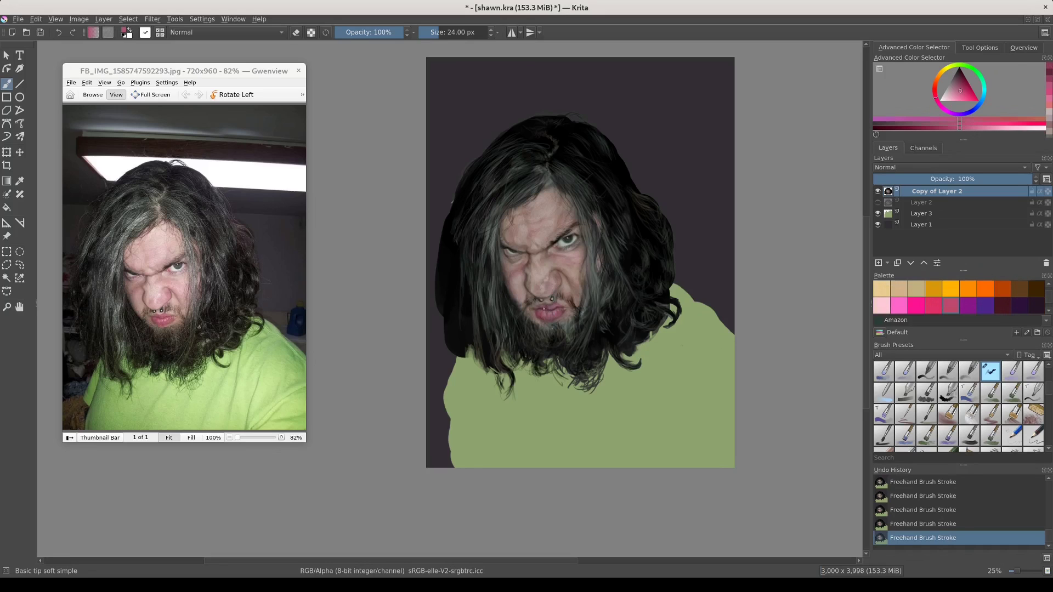
pyautogui.moveTo(547, 308); pyautogui.dragTo(563, 317)
pyautogui.press('l')
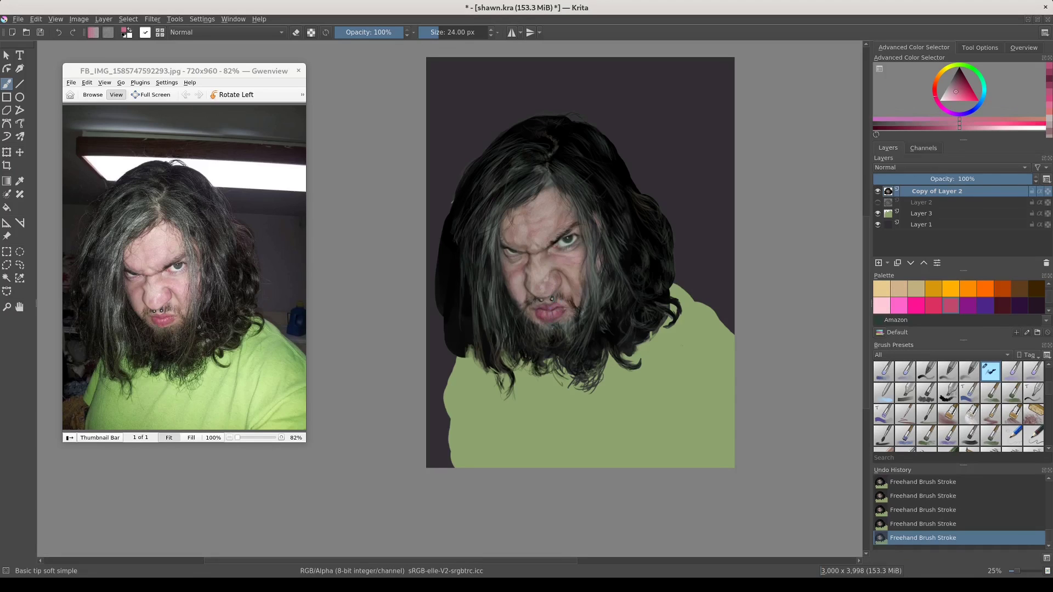
pyautogui.click(567, 336)
pyautogui.keyDown('ctrl'); pyautogui.click(556, 311); pyautogui.keyUp('ctrl')
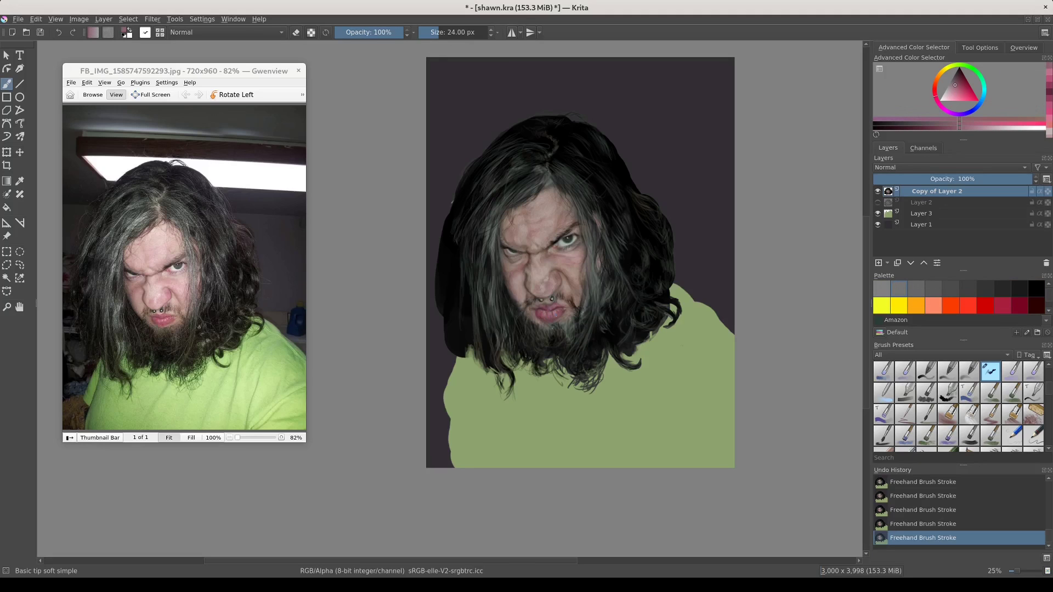
pyautogui.keyDown('ctrl'); pyautogui.click(556, 308); pyautogui.keyUp('ctrl')
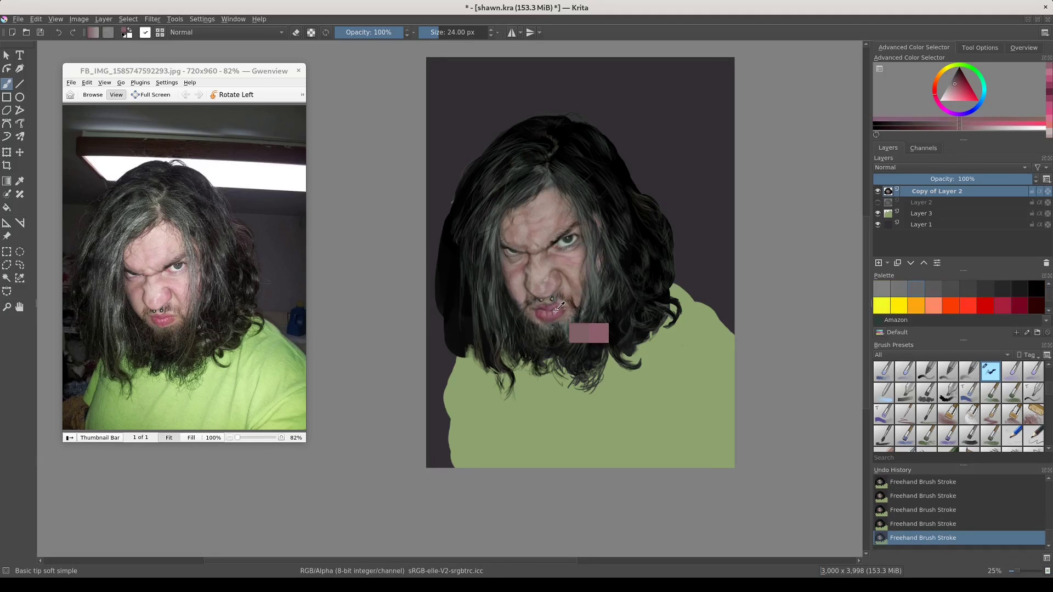